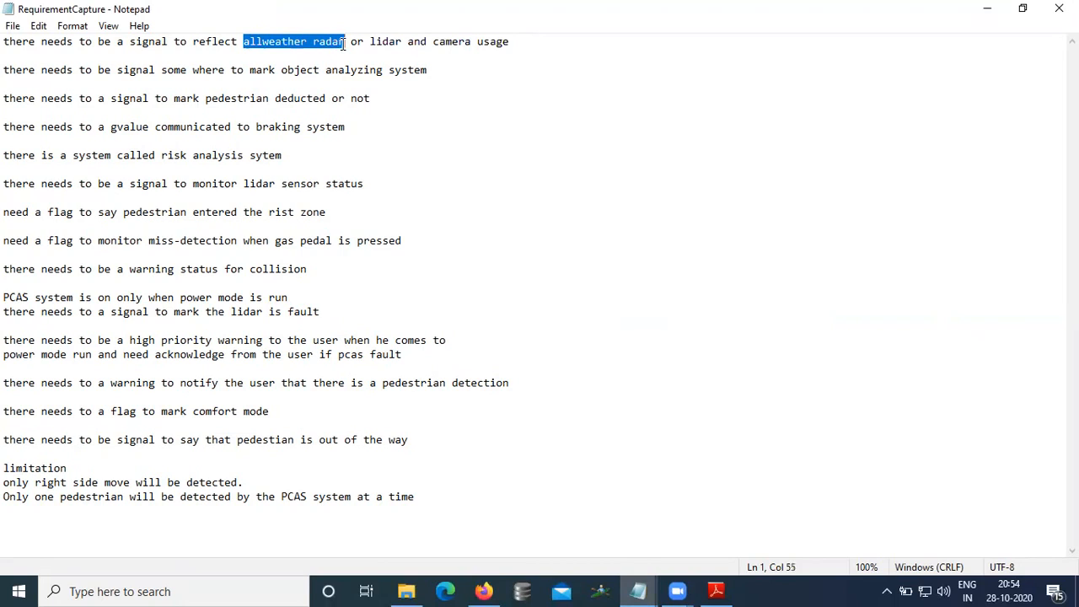
Step: Search the web for "lidar" in a new browser tab
left_click_drag(369, 41, 402, 42)
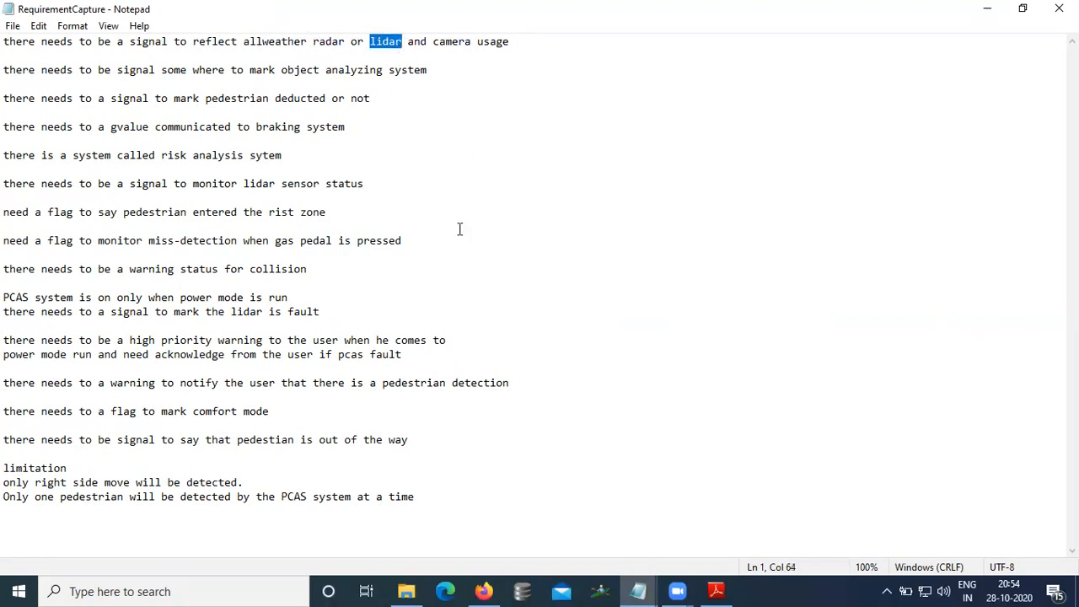
left_click(483, 591)
key("ctrl+t")
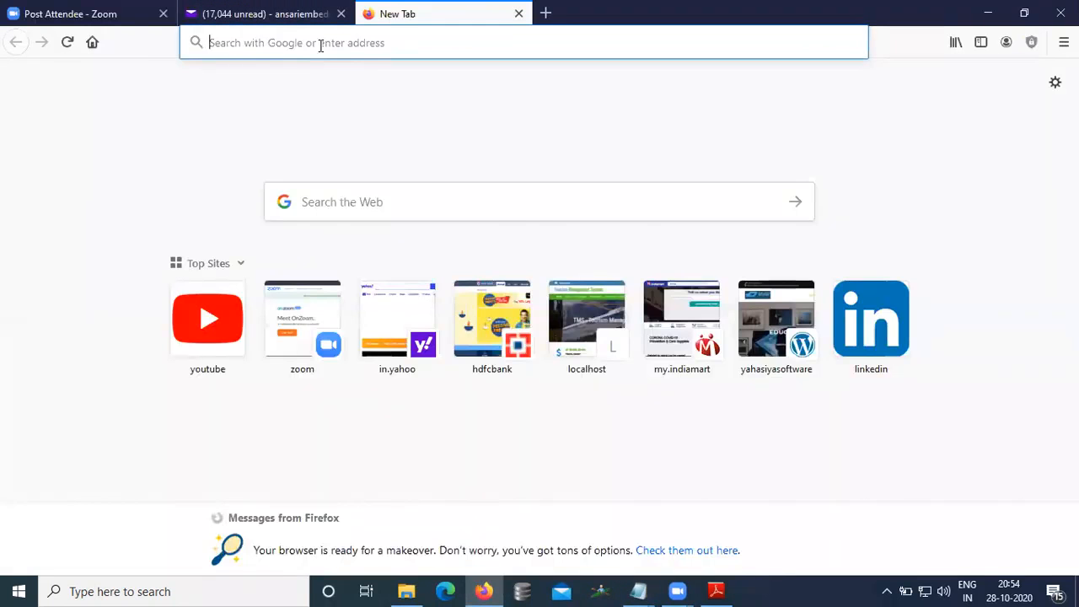
type("google.com")
key("Return")
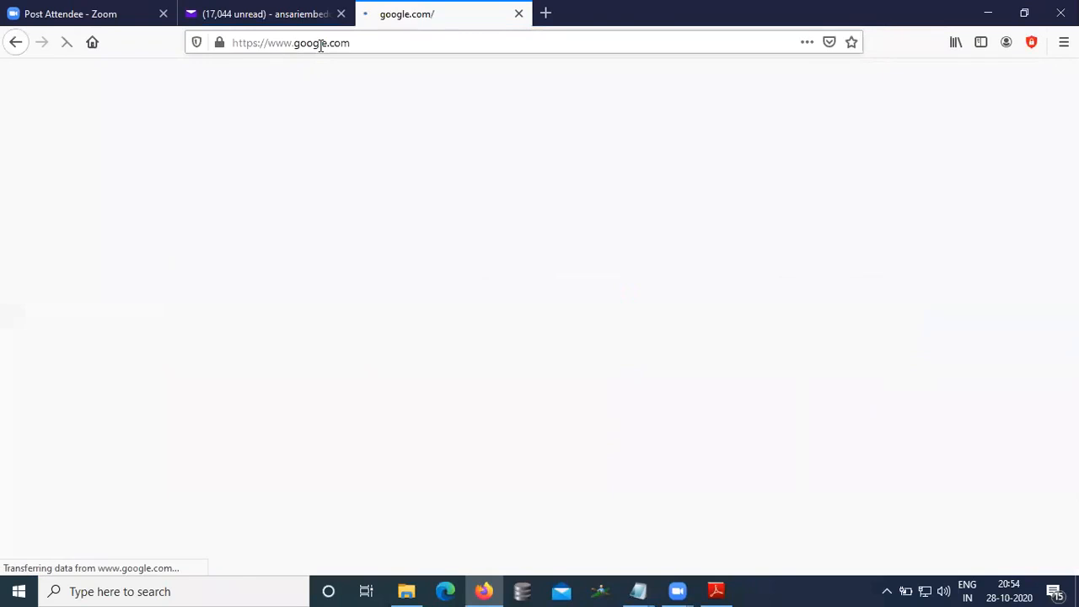
type("lidar")
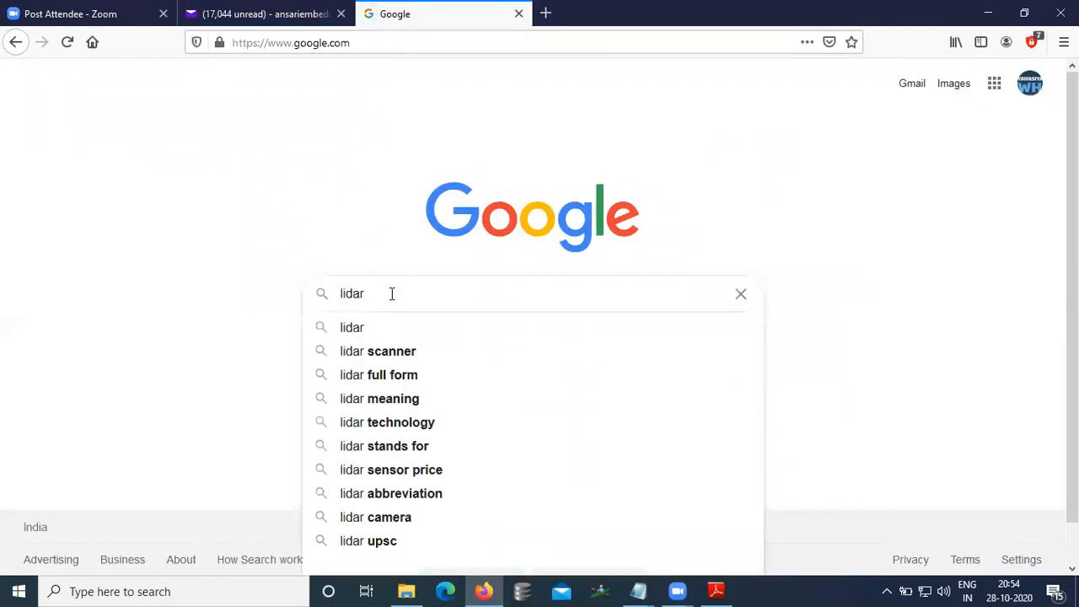
key("Return")
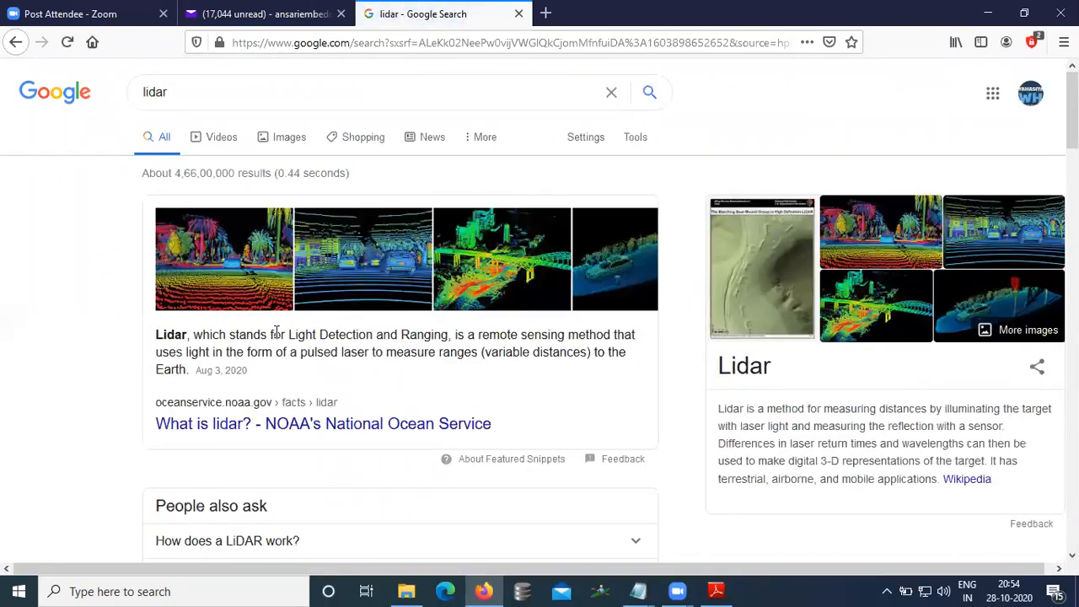
Step: Highlight and read the lidar definitions in the search results
left_click_drag(280, 333, 383, 333)
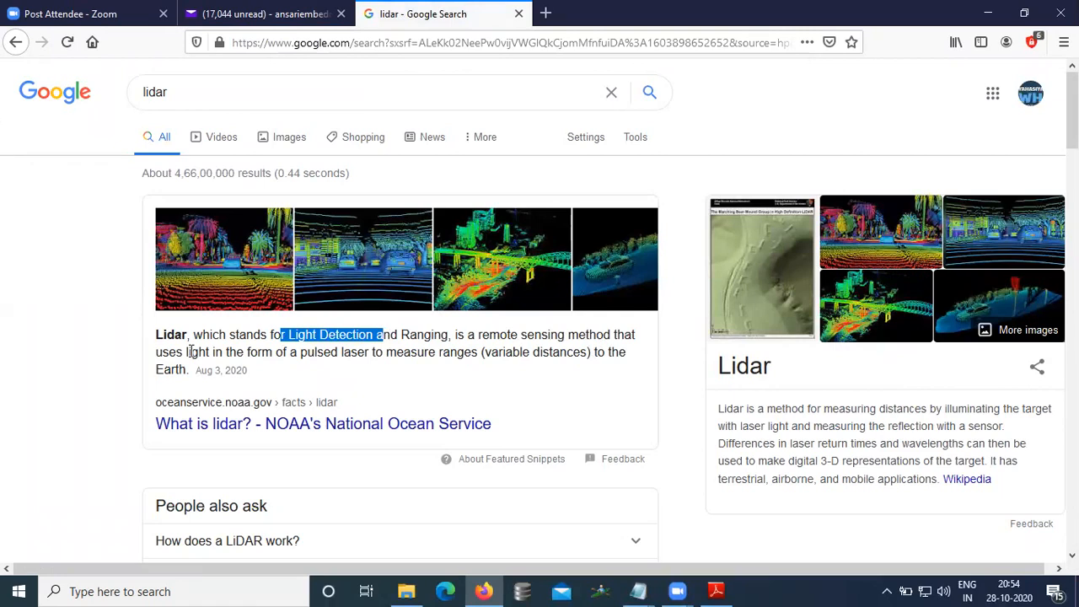
left_click_drag(155, 352, 630, 366)
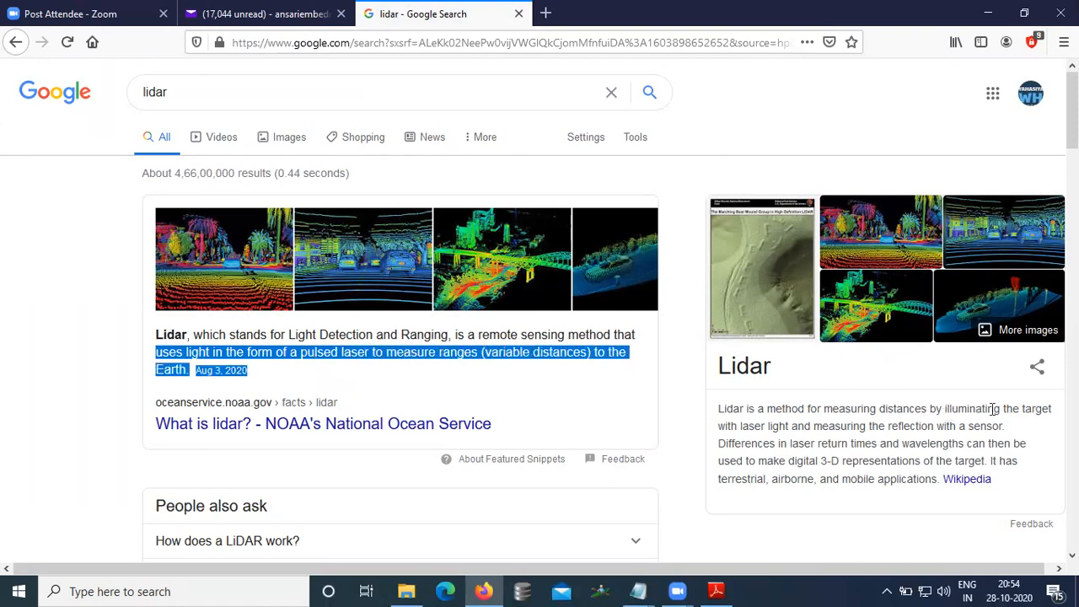
left_click_drag(730, 425, 822, 426)
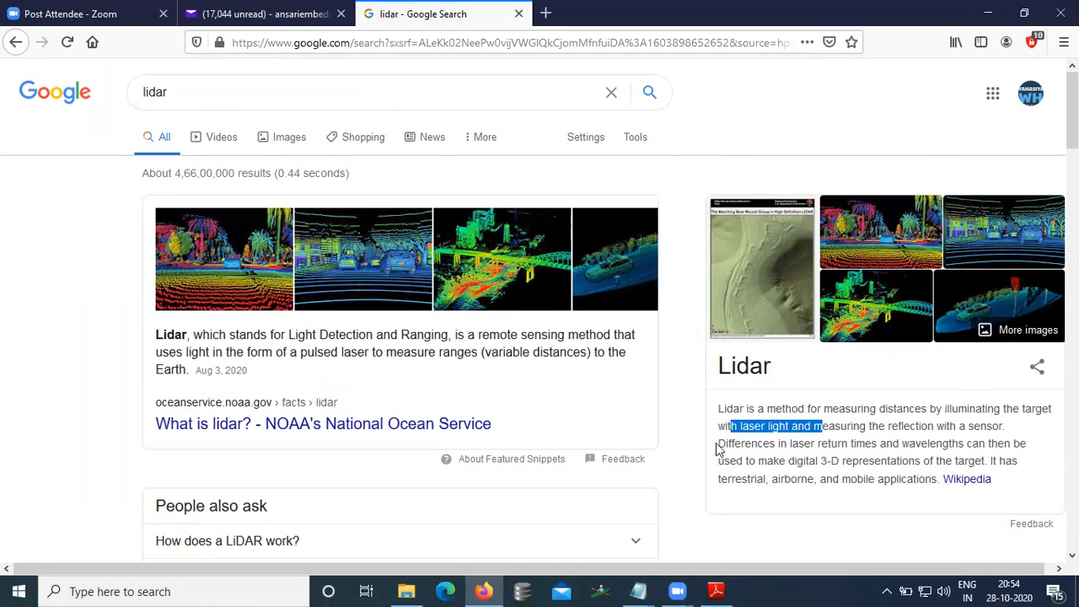
left_click_drag(723, 444, 934, 473)
scroll(831, 419, "down", 2)
scroll(831, 416, "up", 2)
Step: Replace the search query with "all weather radar" and run the search
left_click(199, 95)
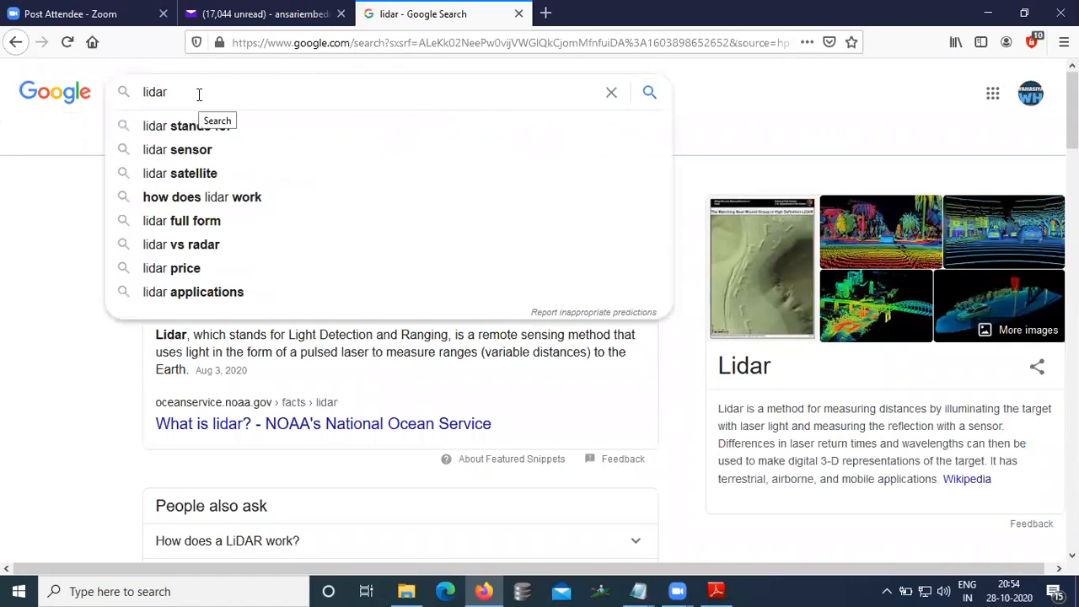
key("BackSpace")
key("BackSpace")
key("BackSpace")
key("BackSpace")
key("BackSpace")
type("a")
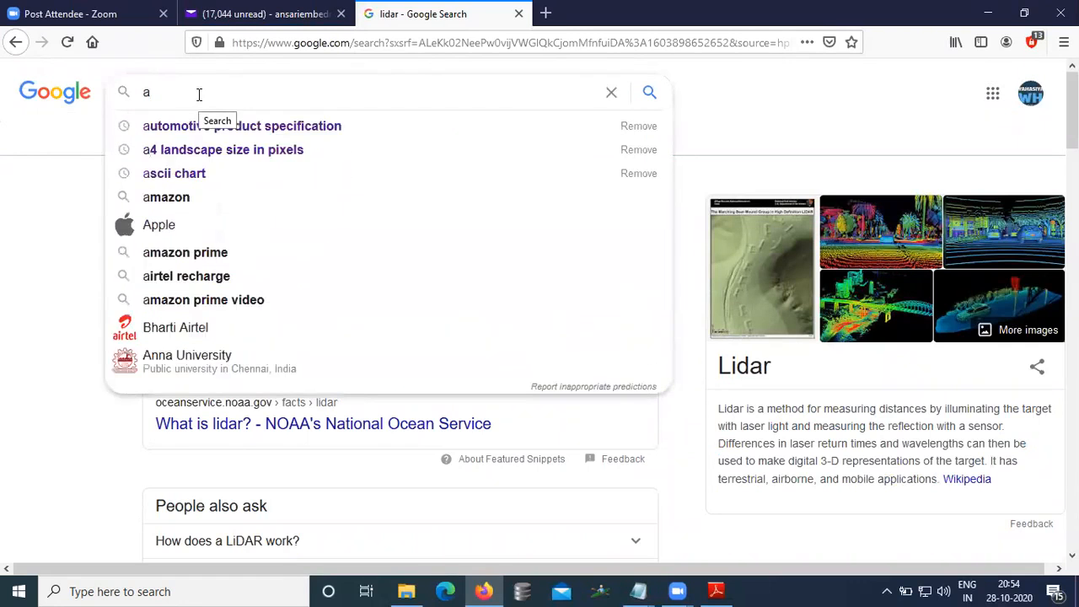
type("ll weat")
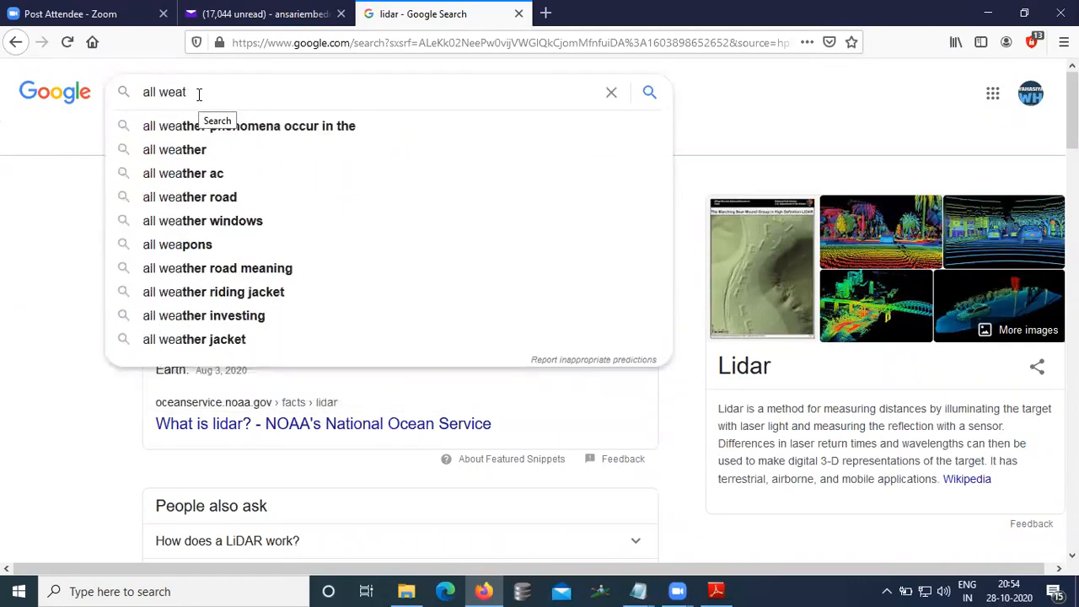
type("her radar")
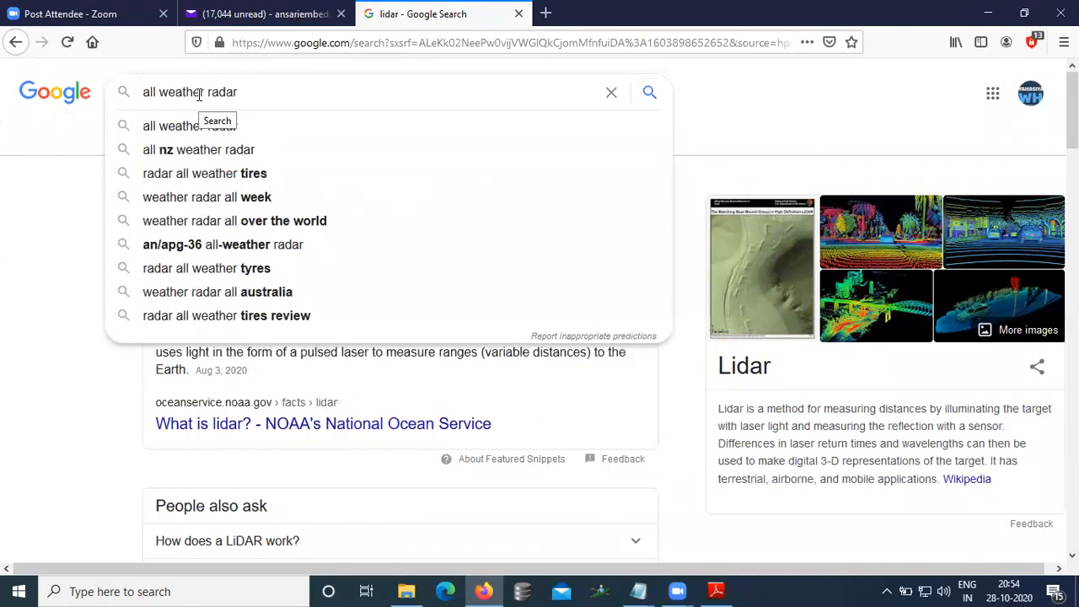
key("Return")
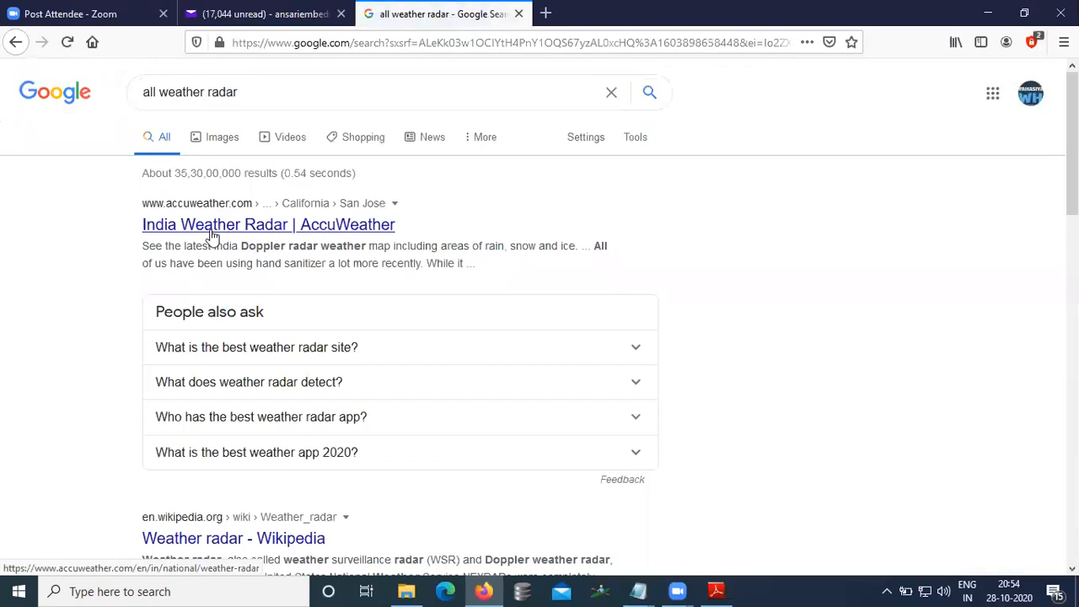
Step: Scroll through the results and search again for "allweather radar"
scroll(240, 160, "down", 4)
scroll(238, 158, "down", 2)
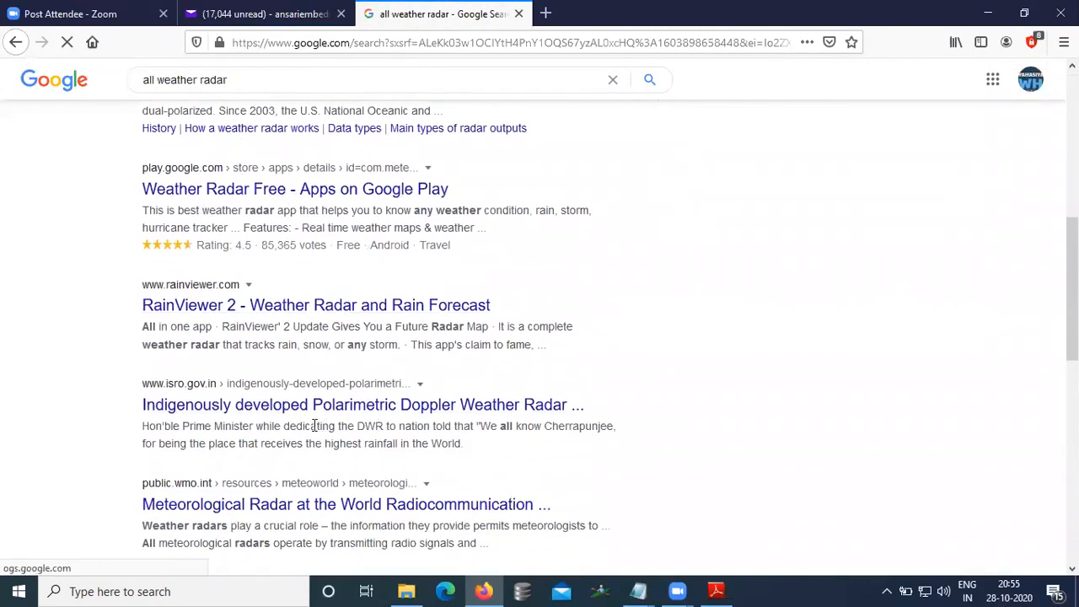
scroll(283, 290, "up", 5)
scroll(272, 269, "up", 1)
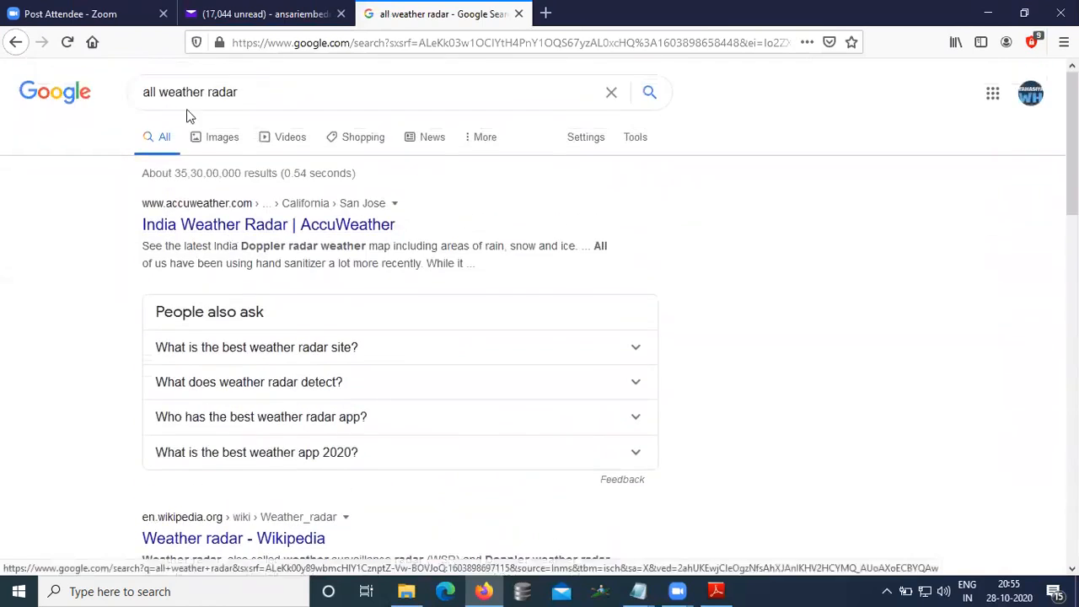
left_click(169, 103)
key("BackSpace")
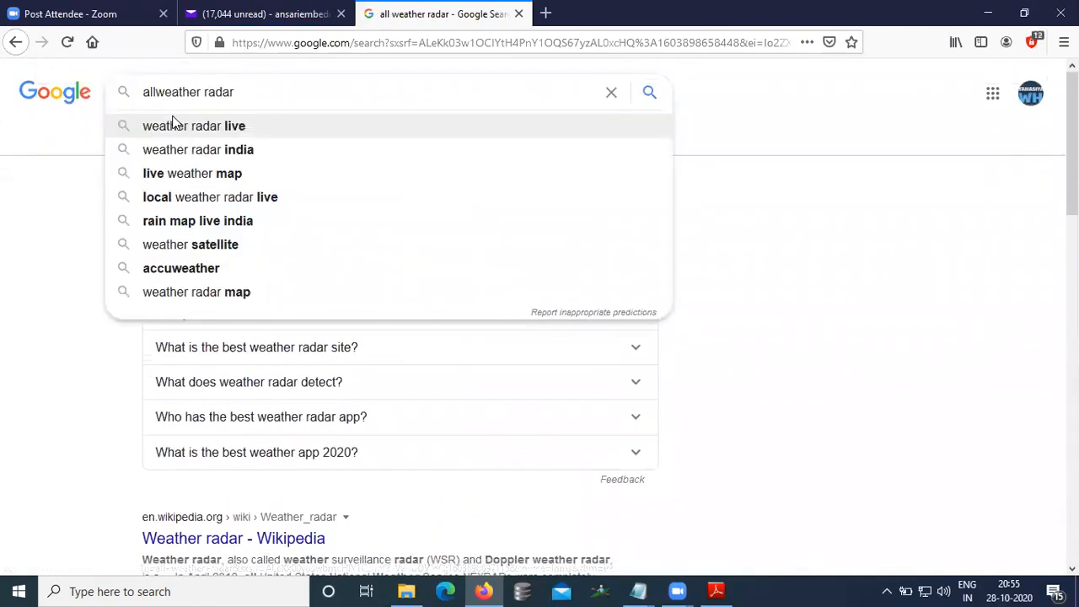
key("Return")
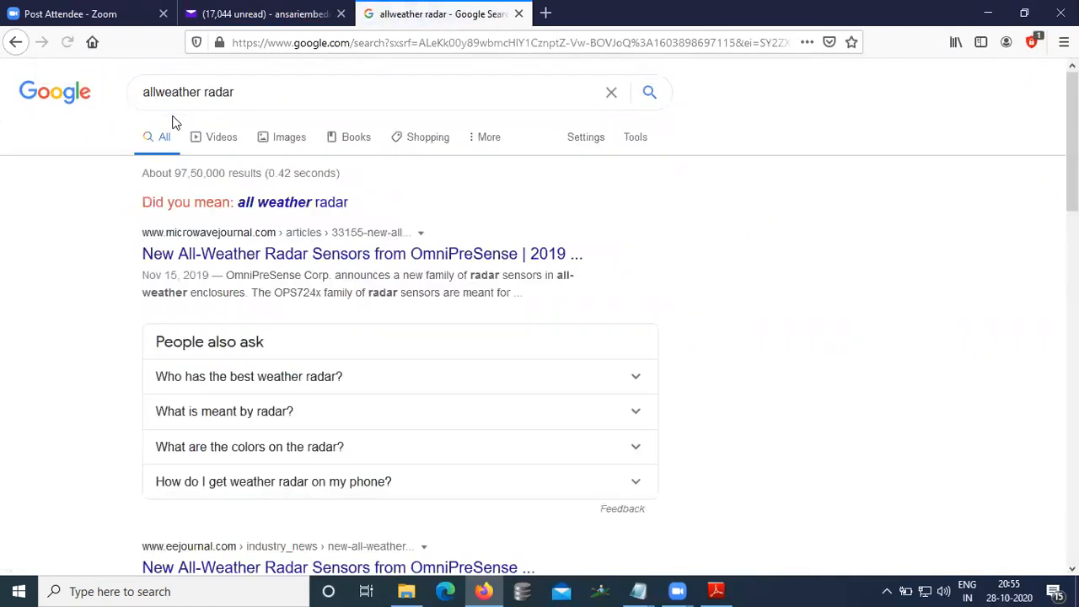
Step: Switch to the suggested "all weather radar" search and browse its results
left_click(321, 209)
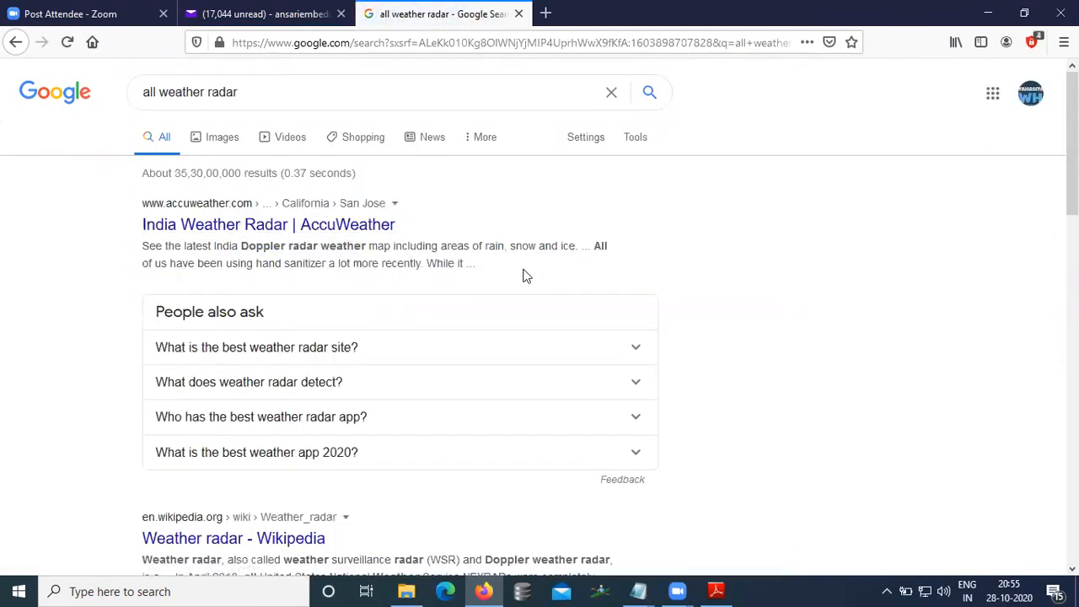
scroll(523, 278, "down", 5)
scroll(523, 279, "down", 5)
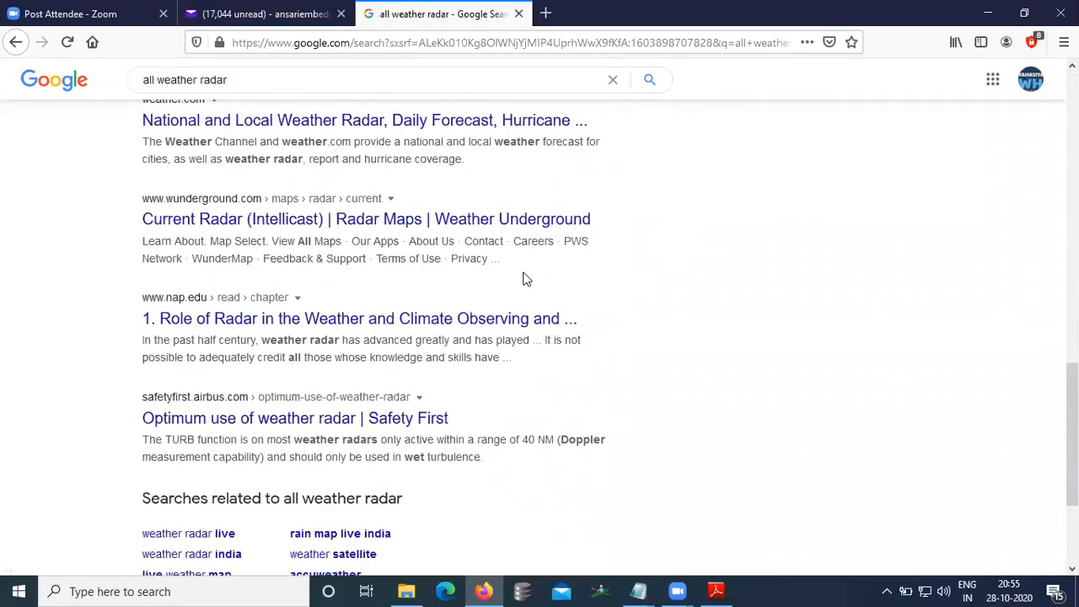
scroll(523, 279, "down", 2)
scroll(525, 277, "up", 12)
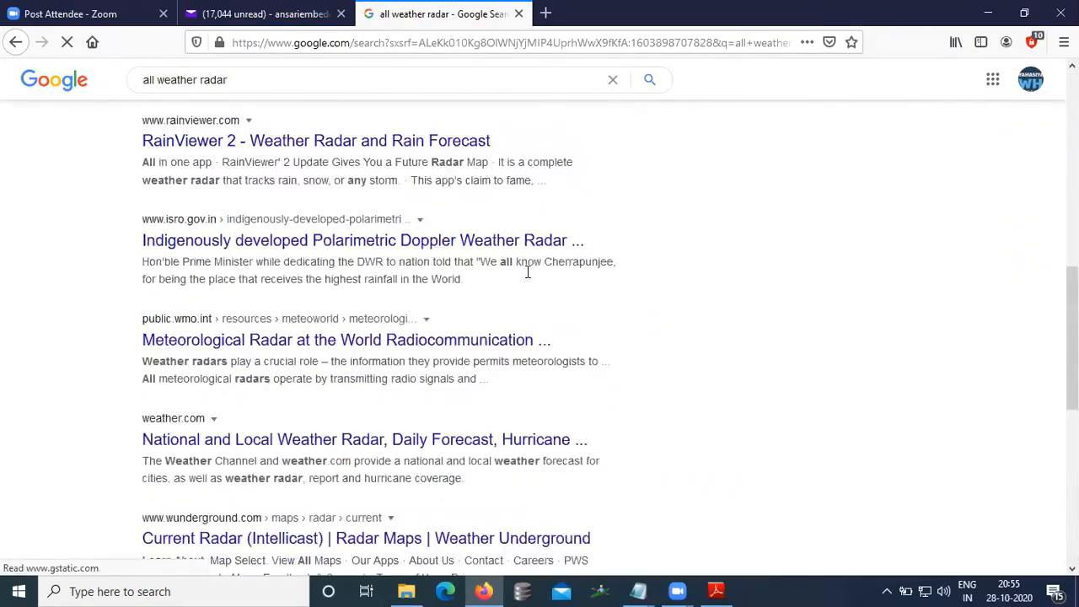
scroll(526, 277, "up", 1)
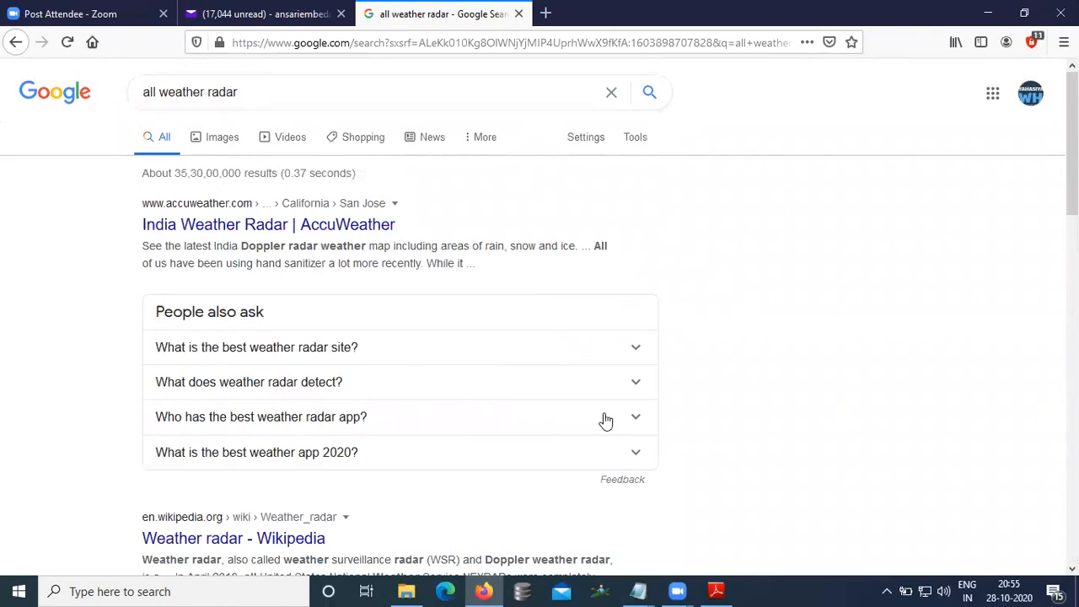
Step: Compare the requirement notes with the PCAS class diagram, highlighting the lidar/camera, object analyzing and risk analysis phrases
left_click(715, 589)
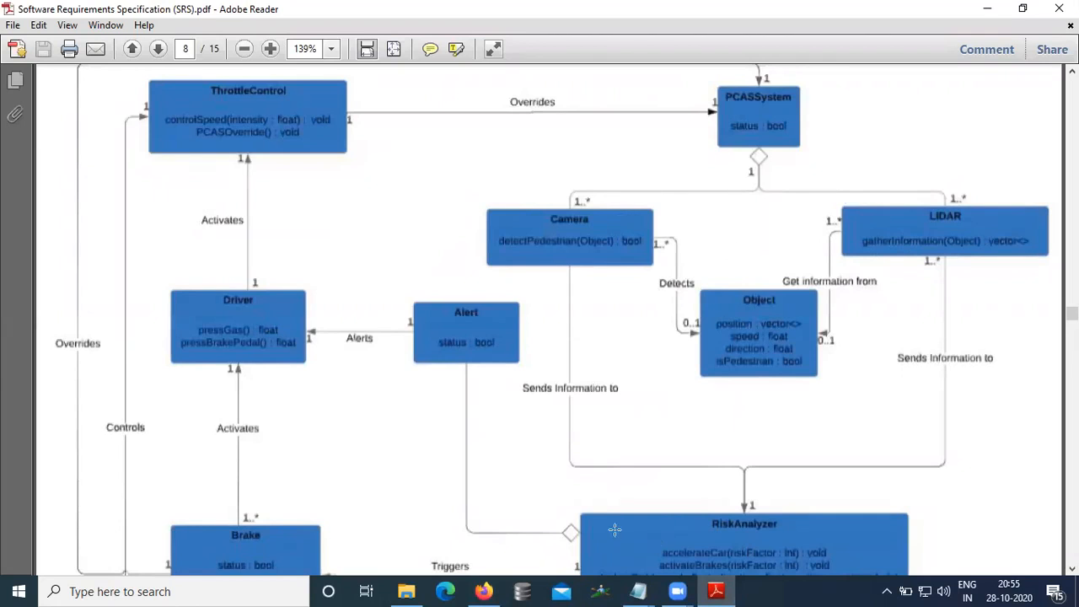
mouse_move(638, 591)
left_click(678, 536)
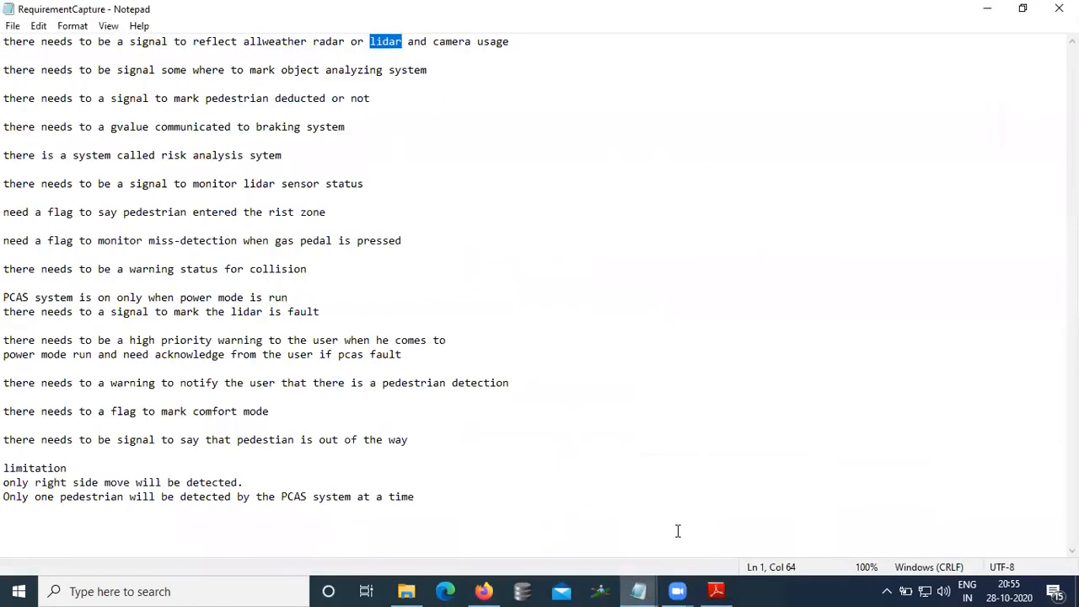
left_click(638, 591)
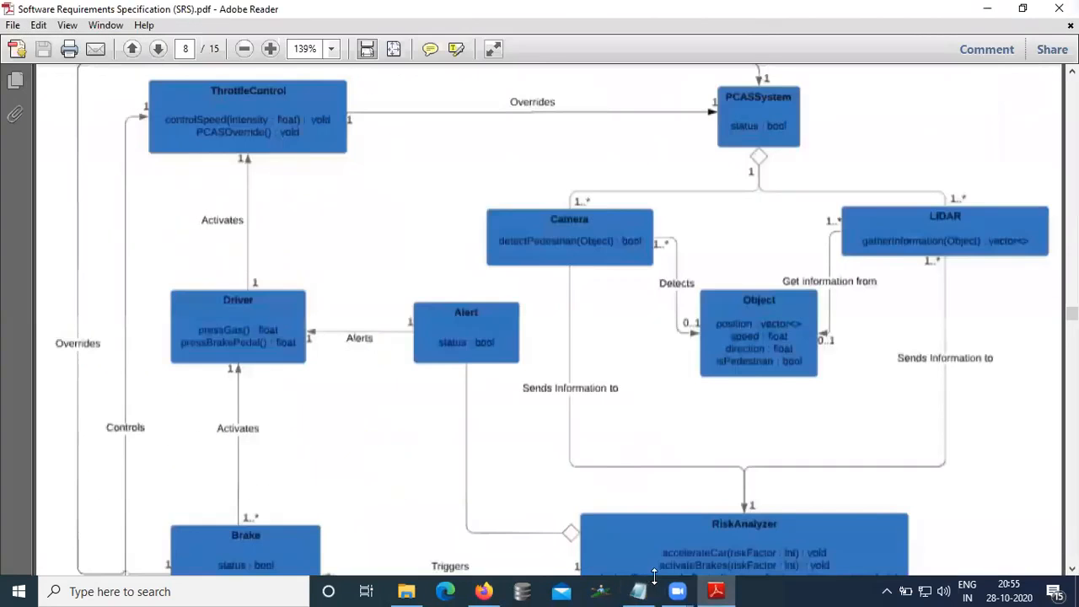
left_click(641, 590)
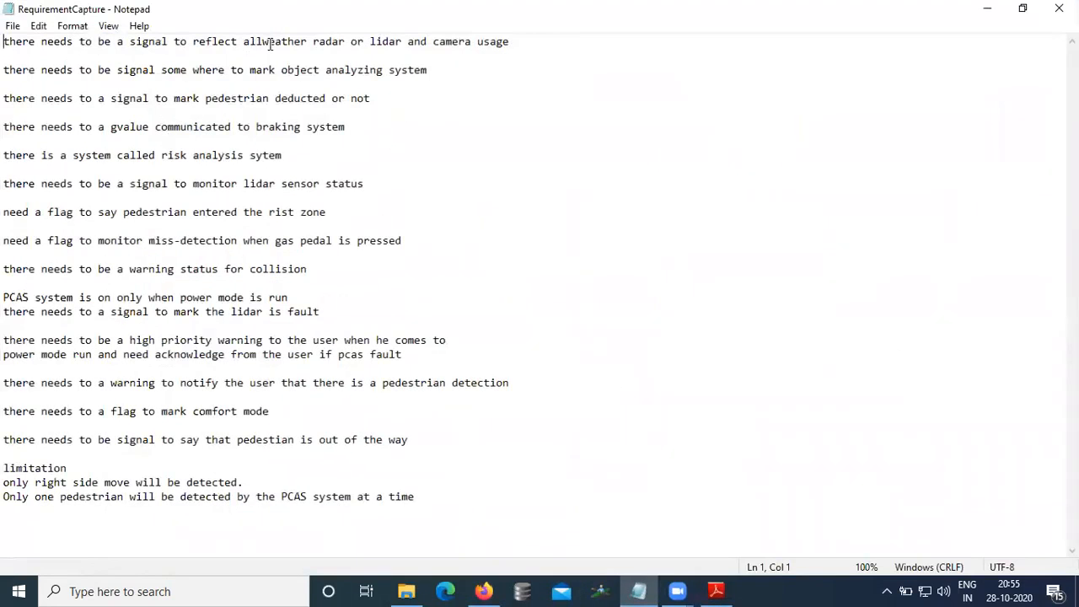
left_click_drag(245, 41, 521, 42)
left_click(353, 43)
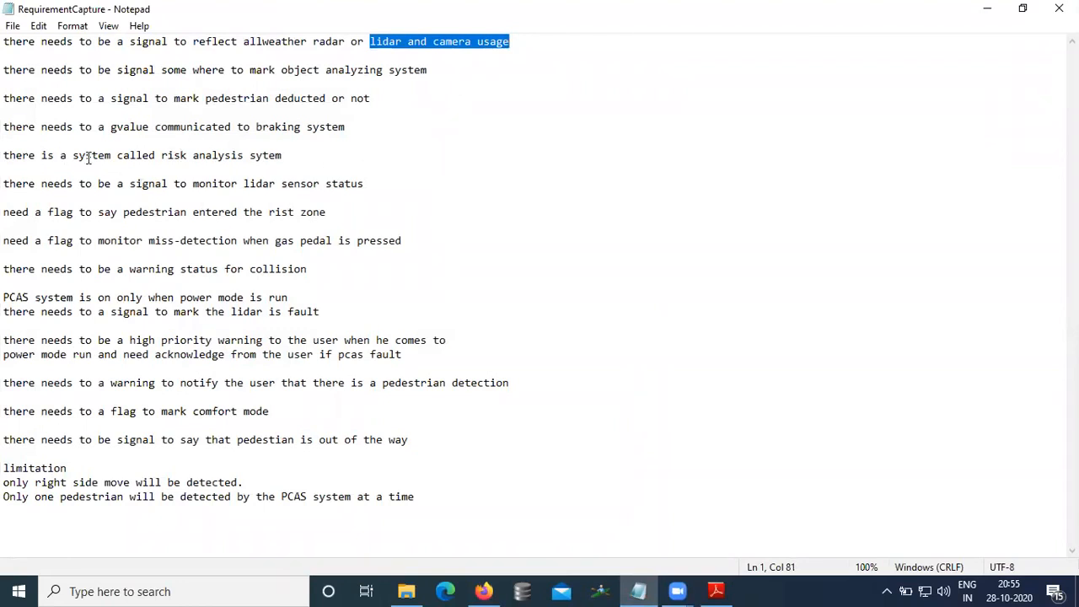
left_click_drag(286, 70, 427, 70)
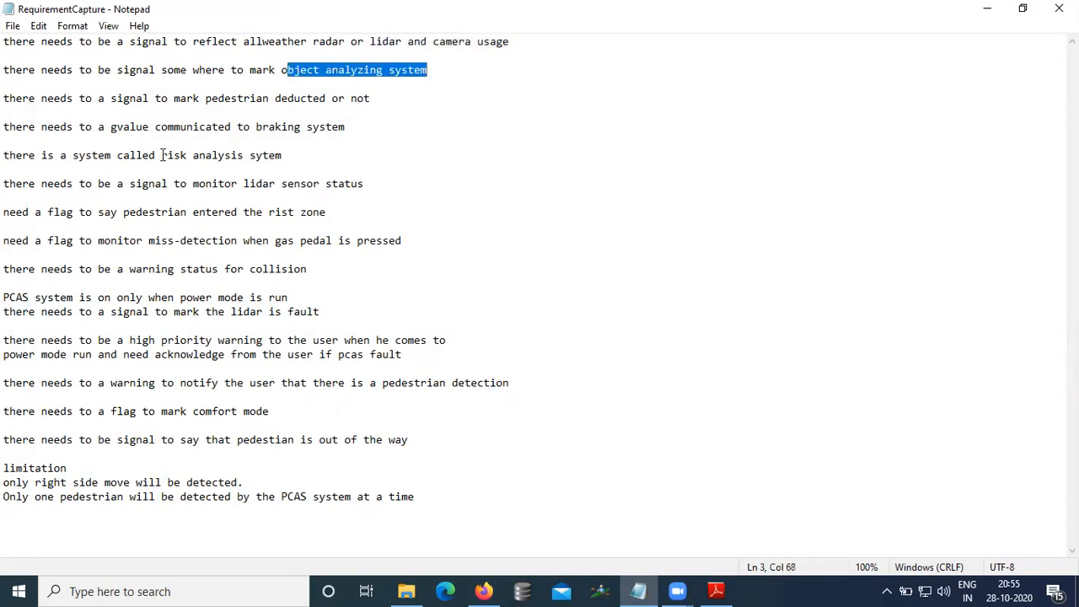
left_click_drag(179, 155, 320, 155)
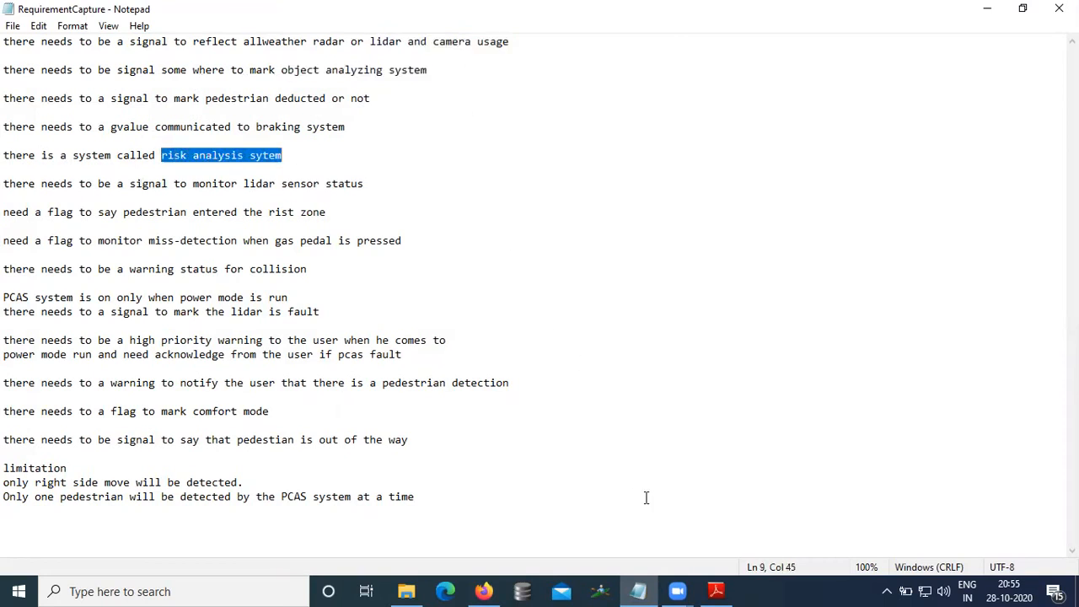
left_click(716, 591)
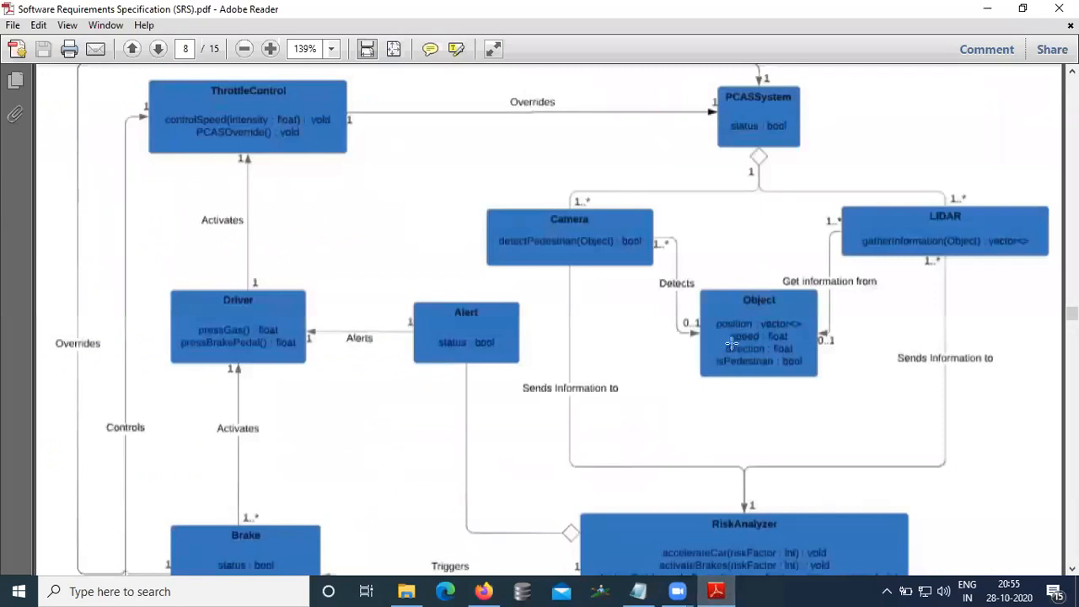
scroll(732, 344, "down", 2)
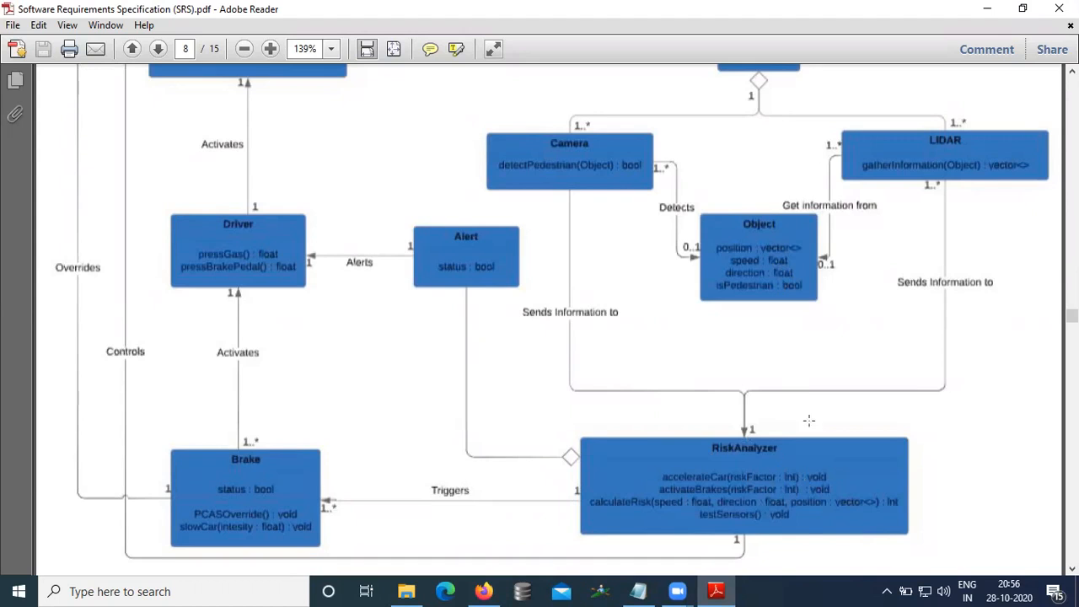
left_click(638, 591)
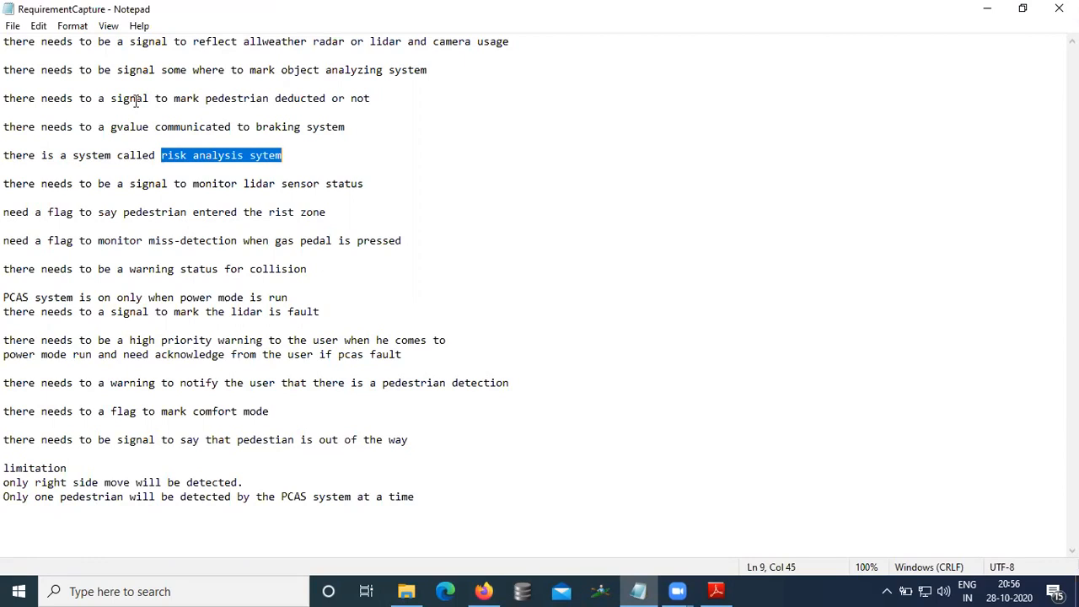
Step: Append "(Camera and LidarStatus" to the end of the first requirement line
left_click(545, 43)
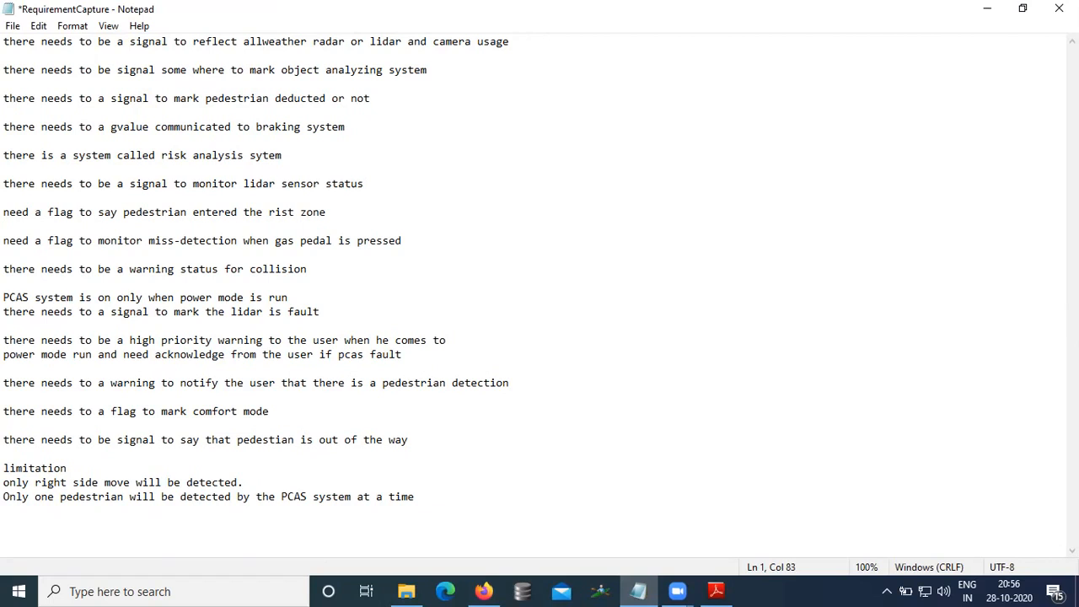
left_click(715, 591)
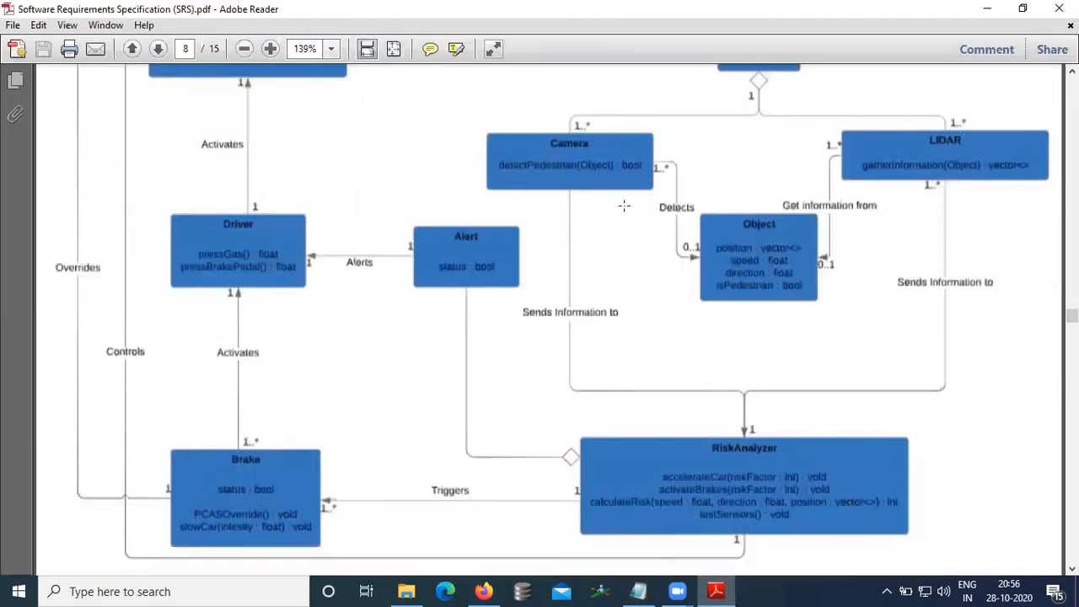
left_click(638, 591)
type("(Came")
type("ra or ")
type("L")
key("BackSpace")
key("BackSpace")
key("BackSpace")
key("BackSpace")
type("and ")
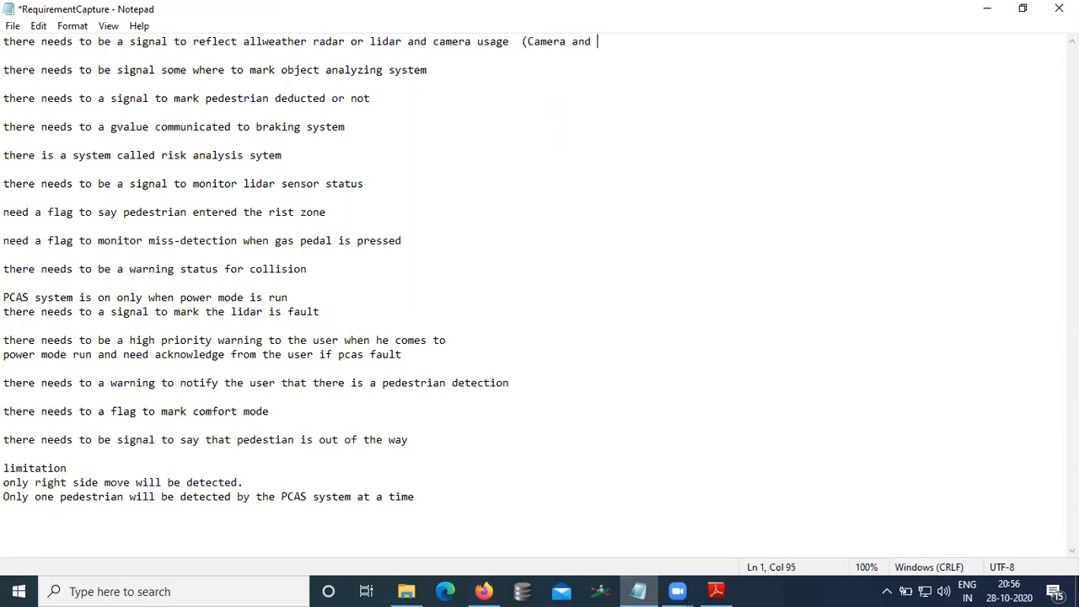
type("LidarStatus")
Step: Complete the first line's annotation so it reads "(CameraStatus and LidarStatus"
left_click_drag(565, 40, 572, 40)
key("Left")
type("Stat")
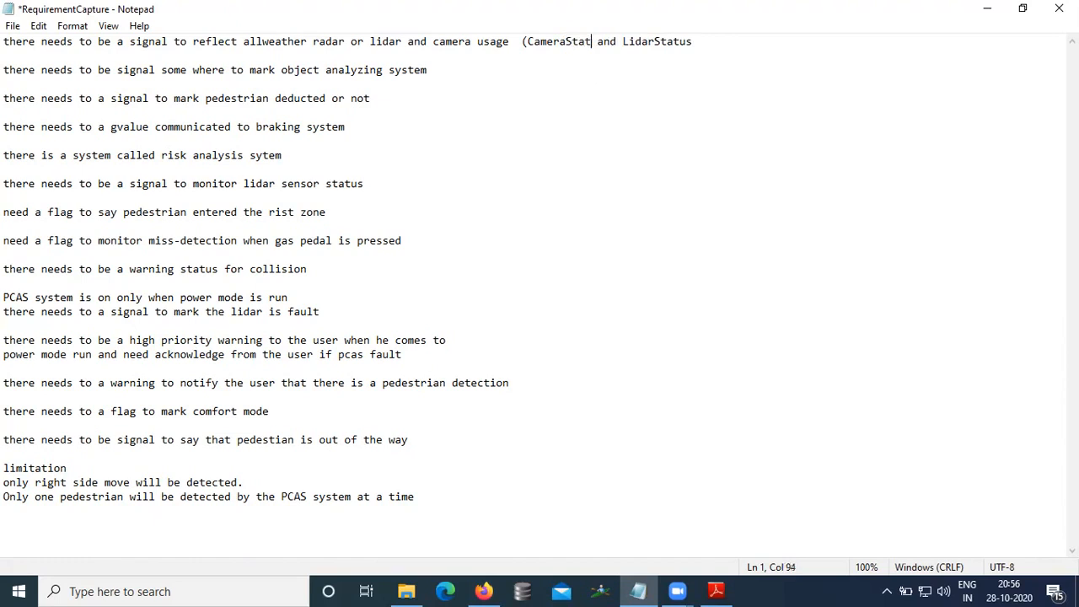
type("us")
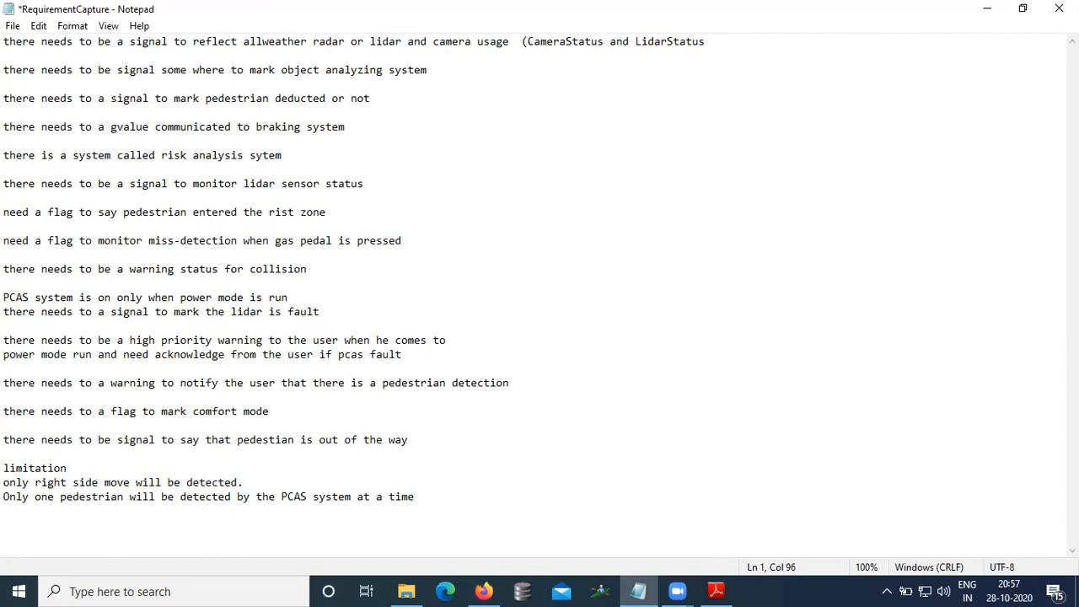
Step: Switch to the SRS PDF in Adobe Reader and examine the PCAS class diagram's classes and relationships
left_click(715, 591)
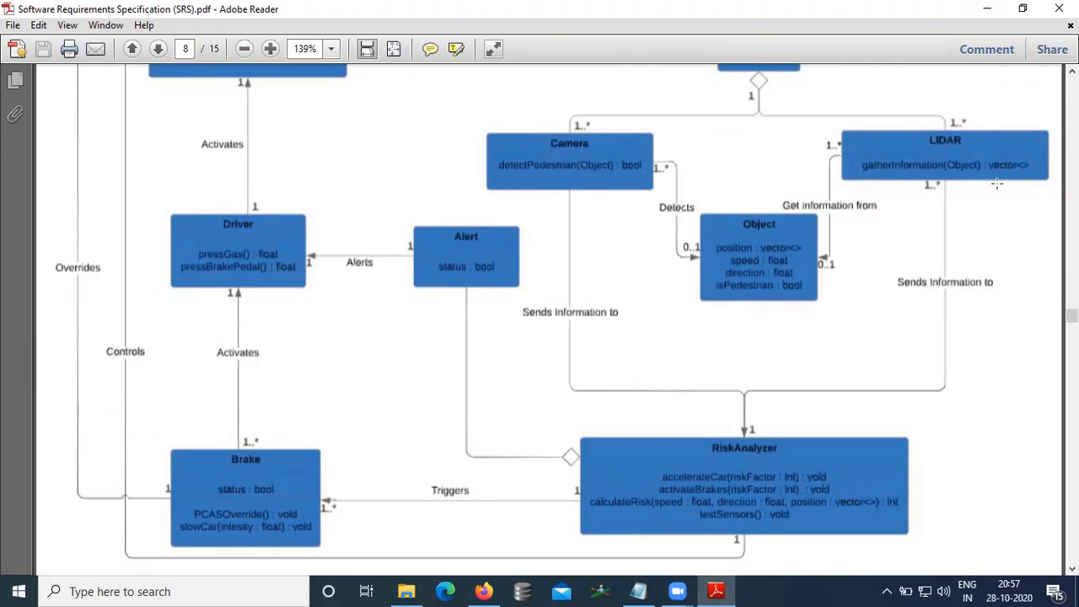
scroll(959, 184, "up", 1)
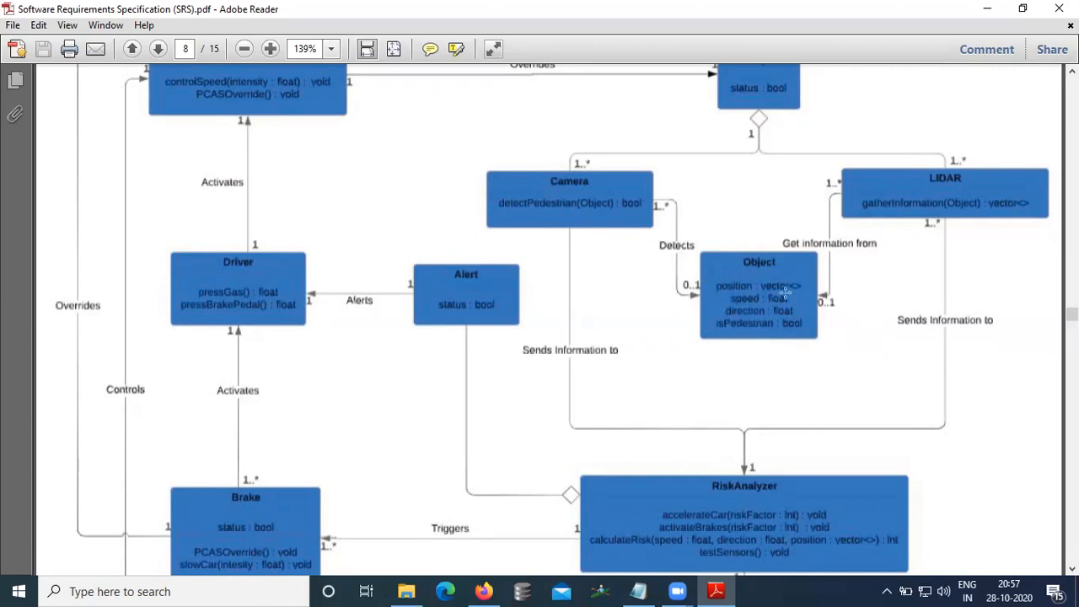
scroll(766, 290, "up", 2)
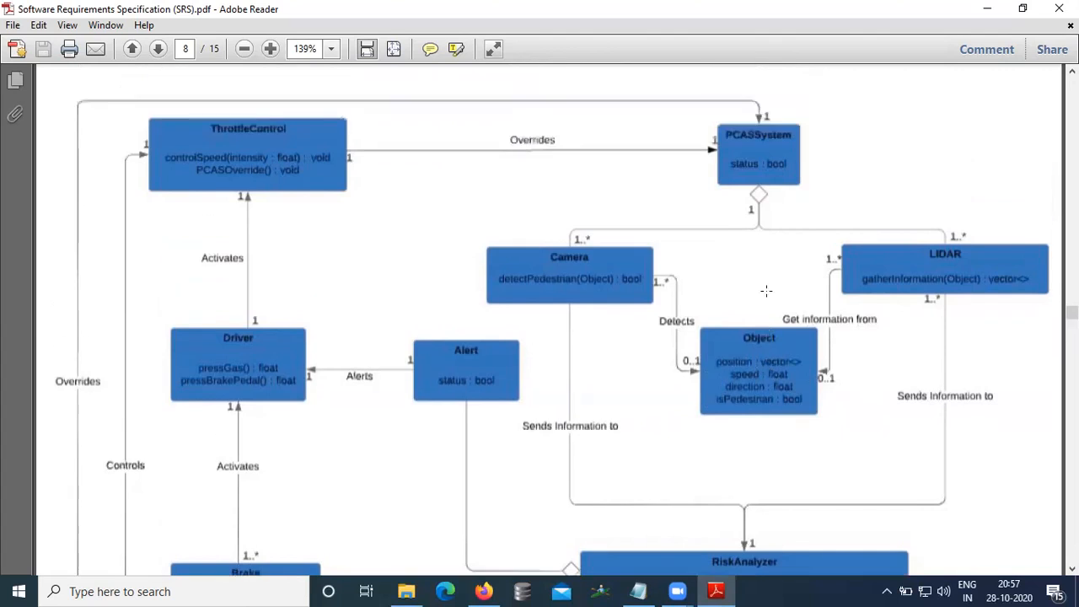
scroll(766, 290, "down", 5)
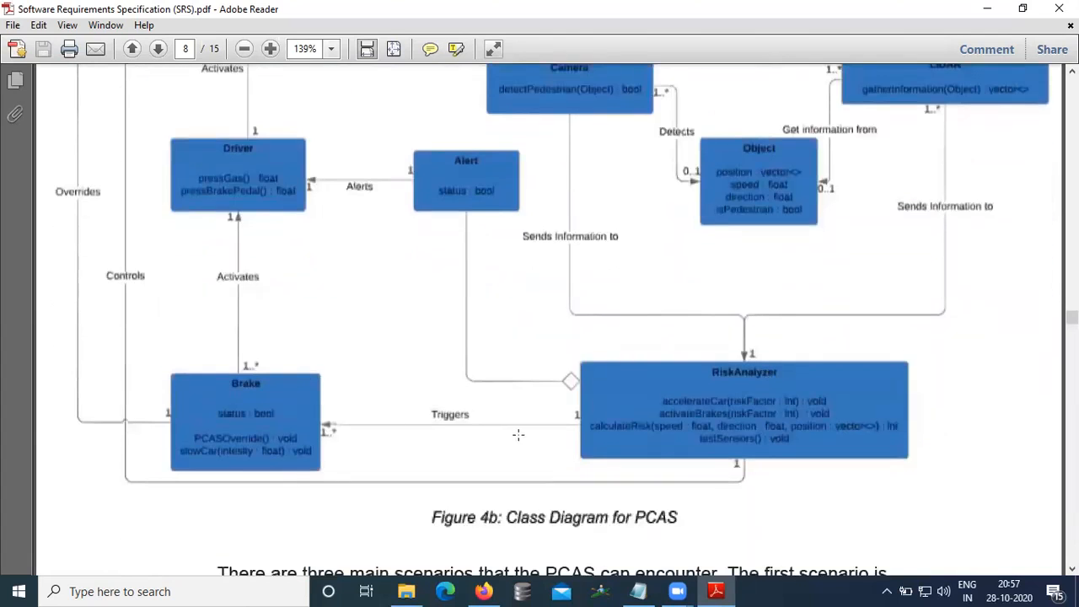
scroll(552, 392, "up", 1)
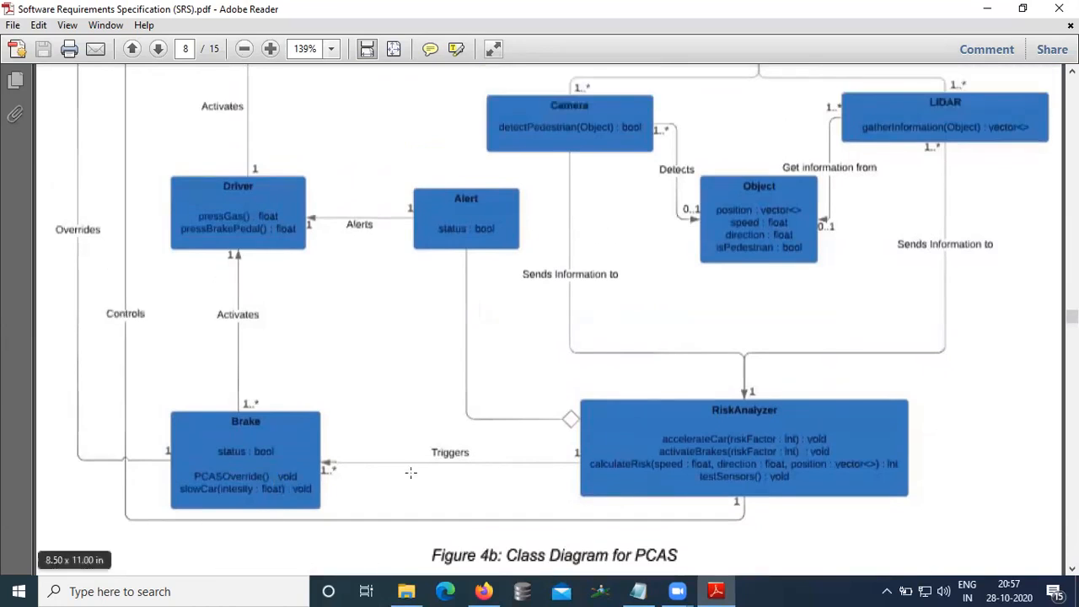
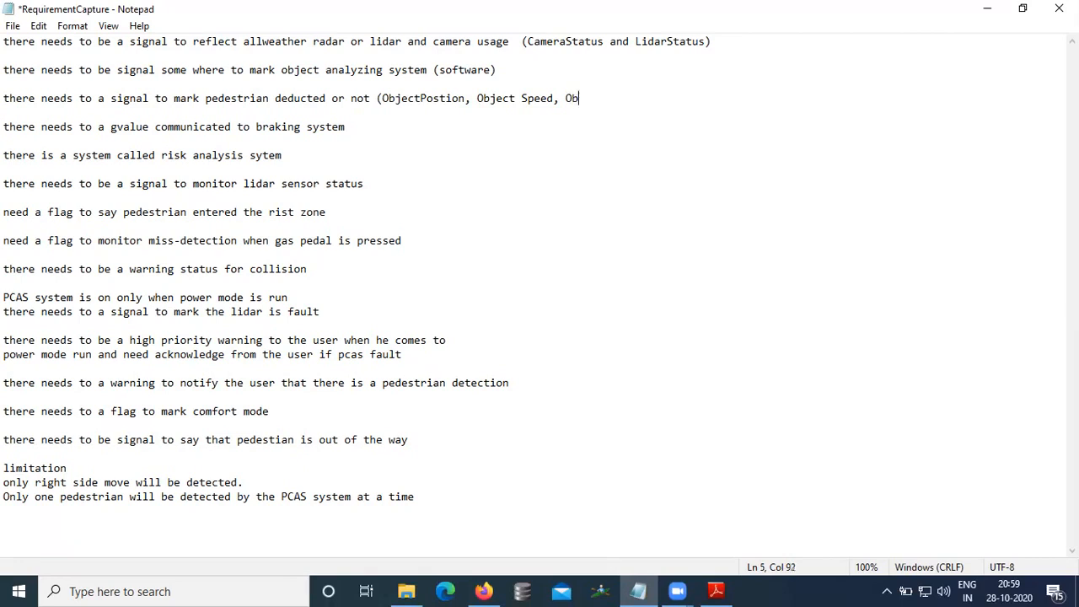
key("BackSpace")
Step: Add "ObjectDirection," to the signal list on the pedestrian detection line
type("jectDirection,")
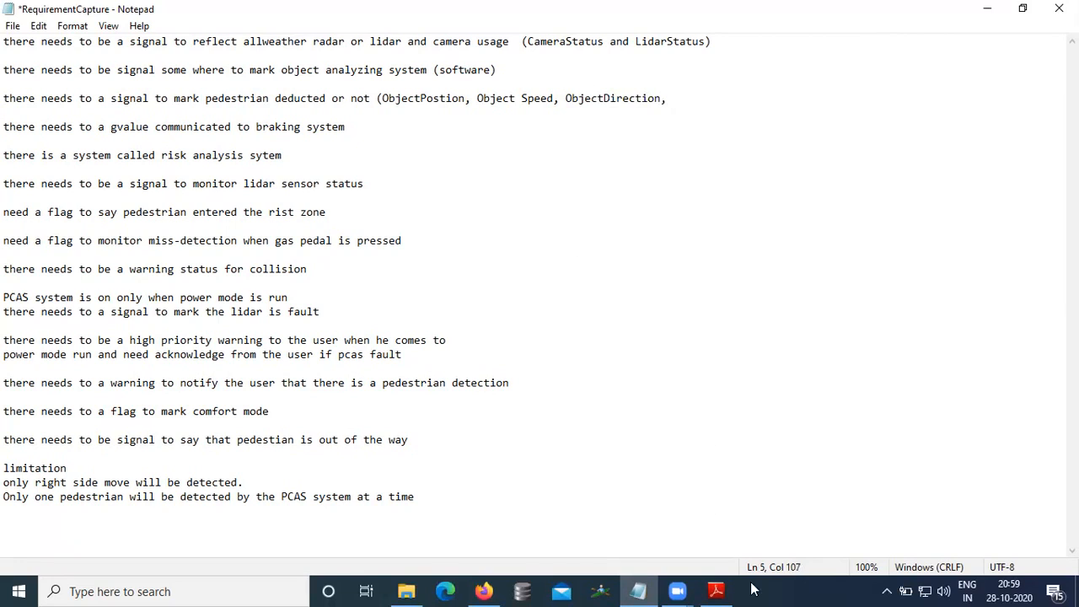
Step: Check the Object class in the PDF class diagram, then finish the pedestrian line's list with "ispedestrian)"
left_click(715, 591)
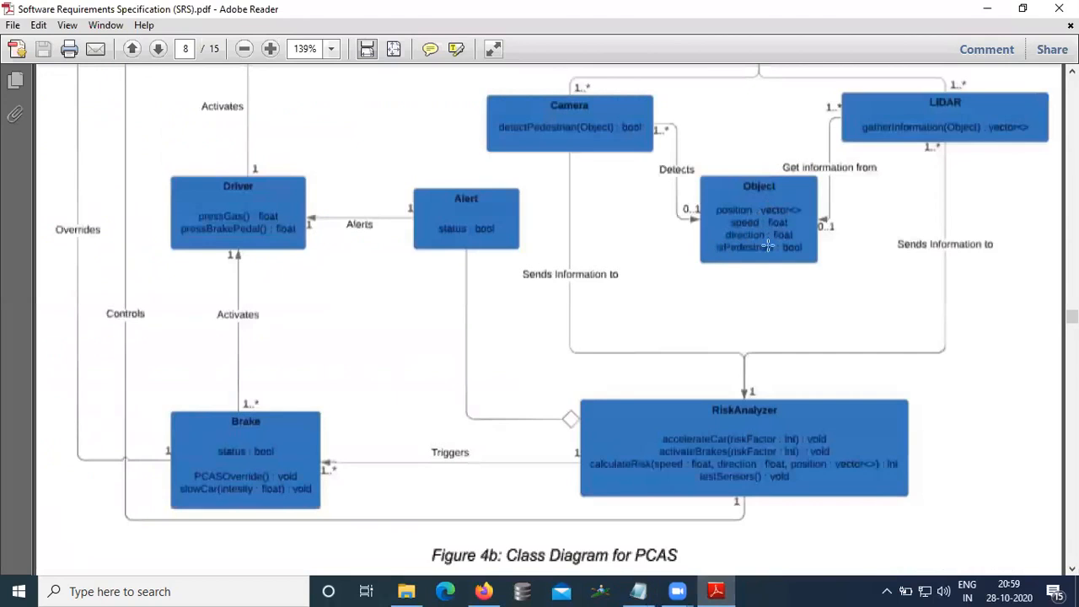
left_click(636, 590)
type("I")
key("BackSpace")
type("ispedestrian")
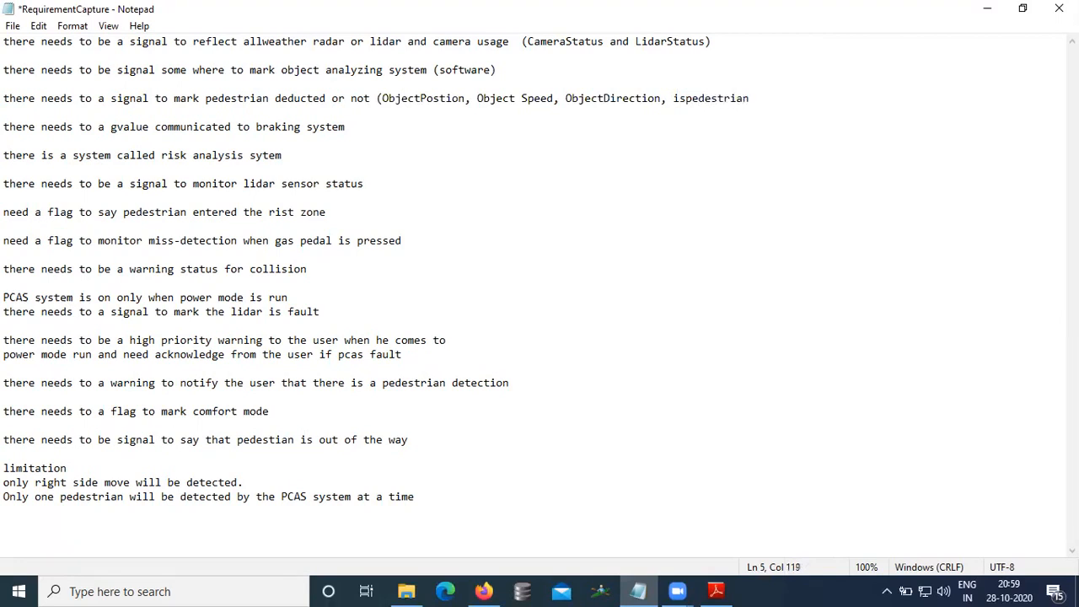
type(")")
Step: Review the annotated lines and append "(output from ADAS)" to the first requirement line
left_click(567, 41)
left_click(666, 41)
left_click(441, 98)
left_click(524, 98)
left_click(601, 98)
left_click(717, 97)
left_click(387, 120)
left_click(601, 42)
left_click(650, 42)
left_click(763, 42)
type("(in")
key("BackSpace")
key("BackSpace")
type("output from ADAS)")
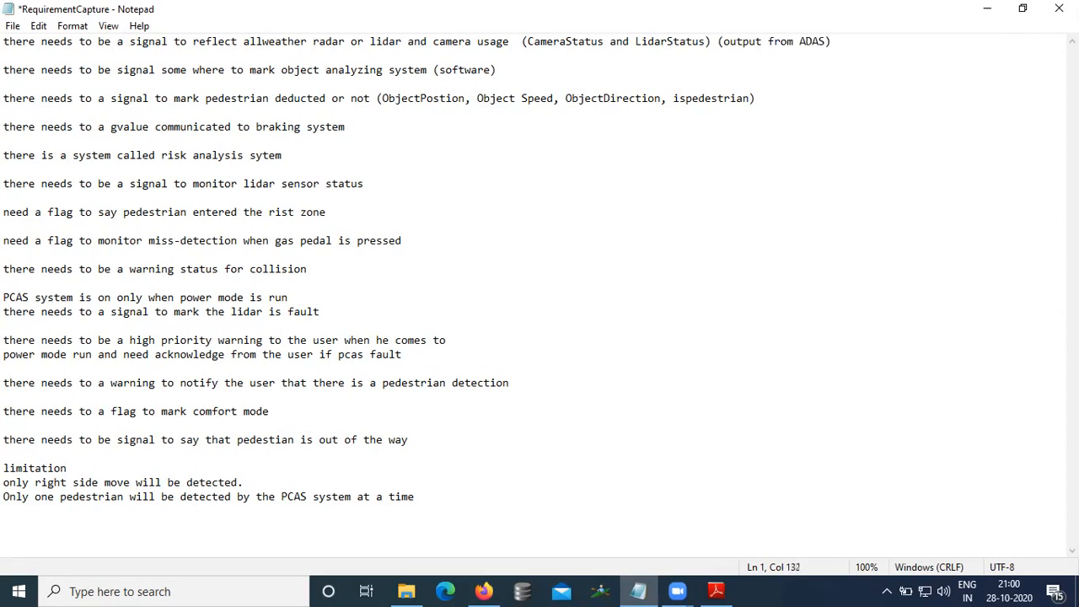
Step: Append "(output from ADAS)" to the end of the pedestrian detection line
left_click(794, 91)
type("(output")
type(" from A")
type("DS")
type("S)")
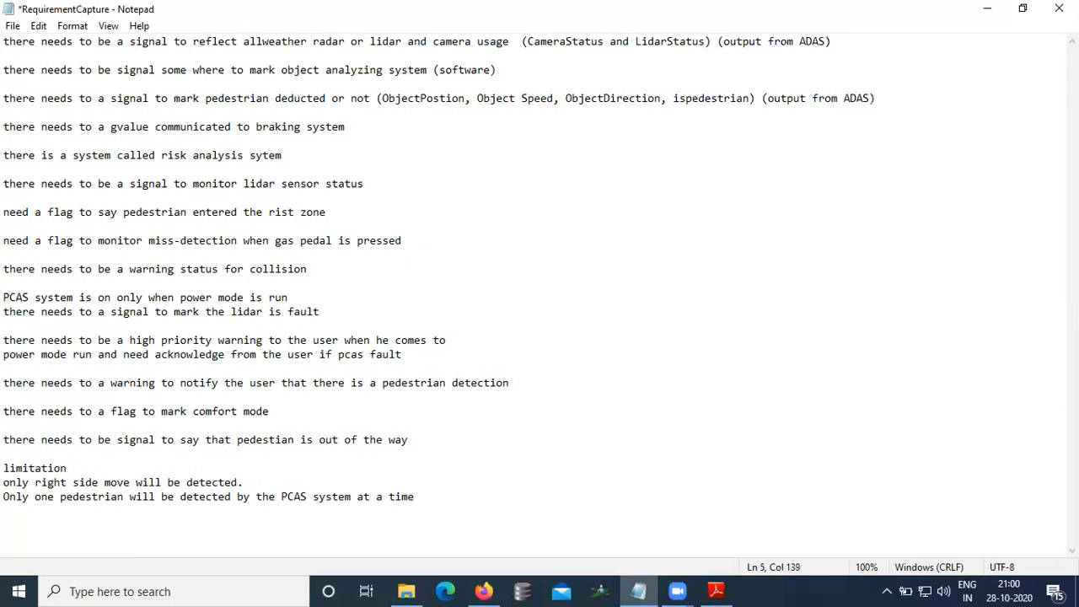
Step: Annotate the braking-system line with the signal name "(Brakegvalue"
left_click(174, 127)
key("Down")
left_click(377, 127)
type("(")
type("G")
key("BackSpace")
type("ga")
key("BackSpace")
type("value")
left_click(365, 131)
type("Brake")
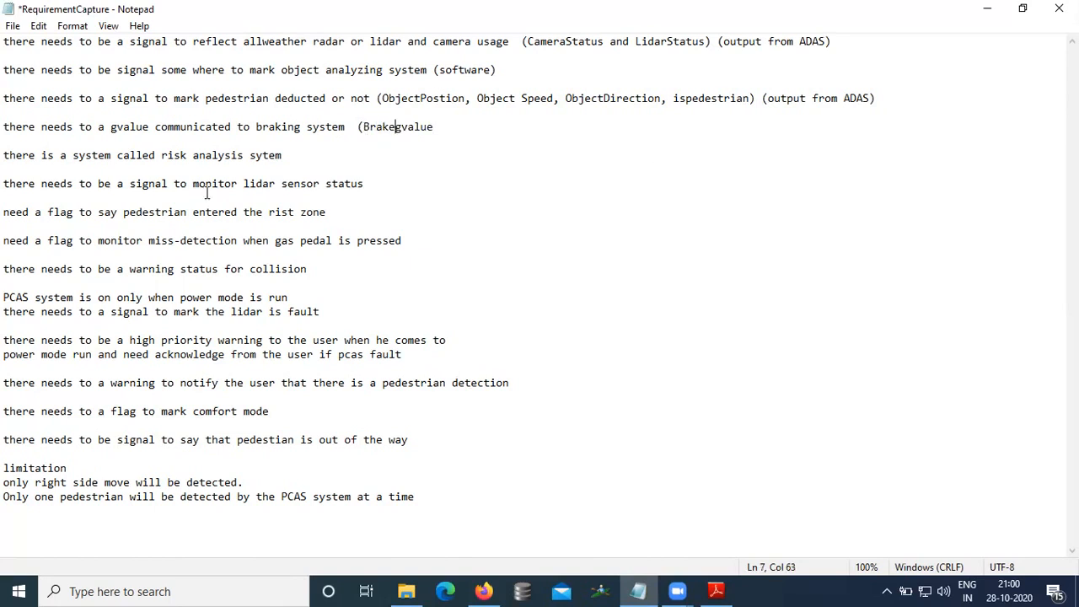
Step: Close the braking line's signal name and append "(Output from ADAS)"
left_click(447, 127)
type("Output")
key("BackSpace")
key("BackSpace")
key("BackSpace")
key("BackSpace")
key("BackSpace")
key("BackSpace")
key("BackSpace")
type(") (Output from ")
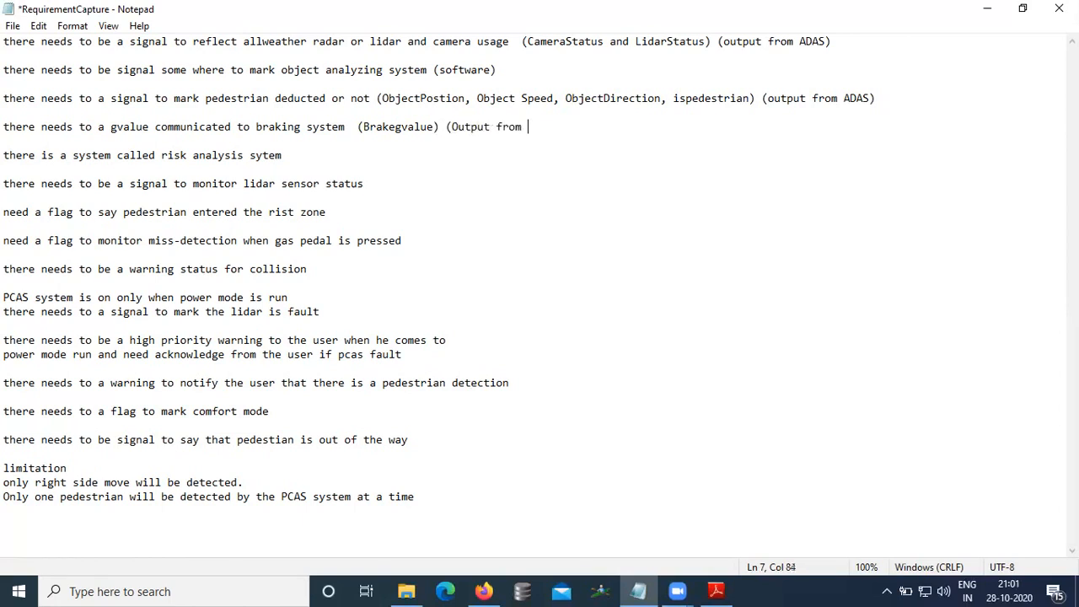
type("ADAS)")
Step: Annotate the risk analysis line with "(Riskfactor) Output from ADAS"
left_click(329, 156)
type("(")
type("Ra")
key("BackSpace")
type("ist")
key("BackSpace")
type("k factro")
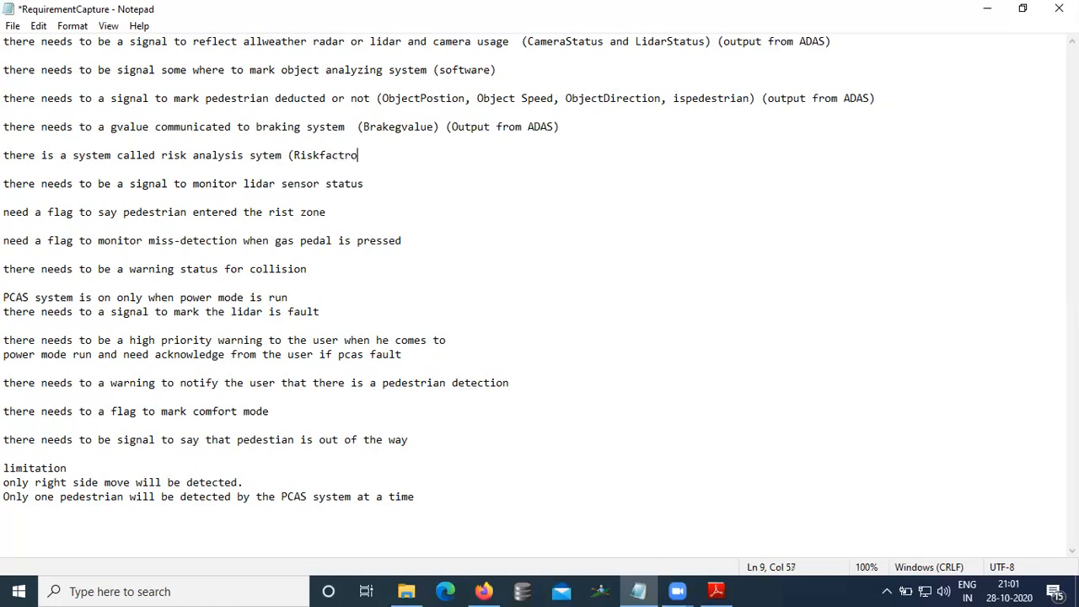
key("BackSpace")
key("BackSpace")
type("o")
type("r")
type(",")
key("BackSpace")
key("BackSpace")
type(") Output from ")
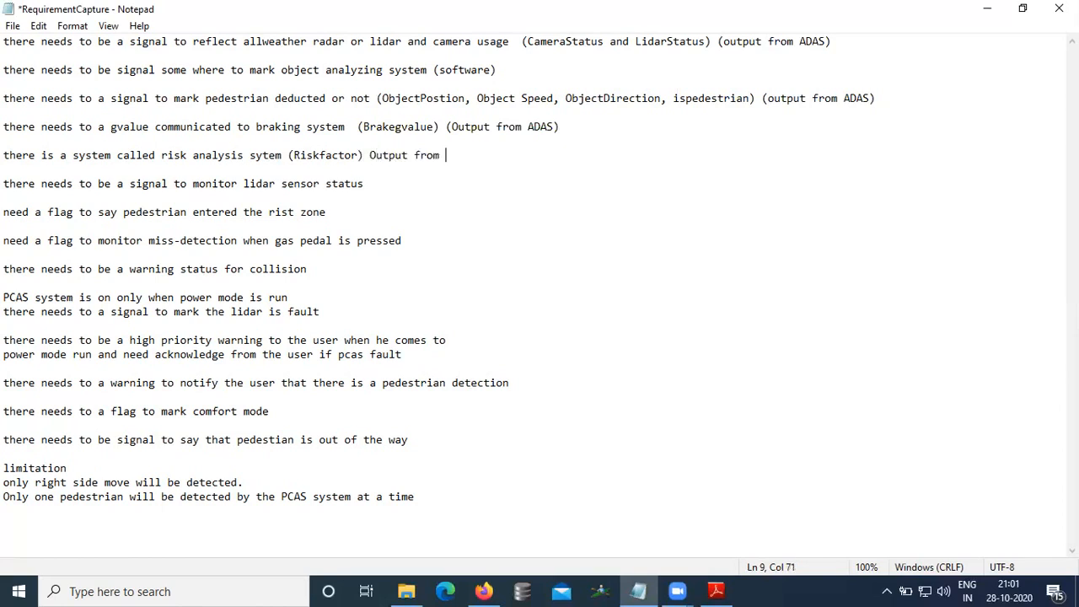
type("ADAS")
Step: Mark the lidar sensor status line as "(Done)"
left_click(117, 184)
left_click(367, 184)
type("(Done)")
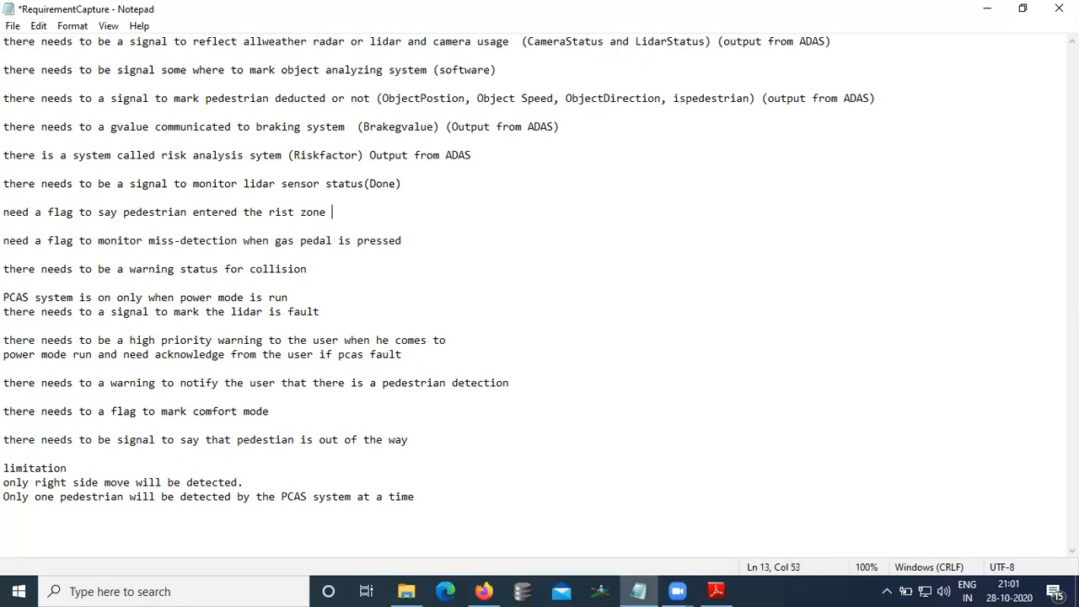
Step: Annotate the pedestrian risk zone flag line with "(PedestrianZone)"
type("(Pde")
key("BackSpace")
type("es")
key("BackSpace")
key("BackSpace")
key("BackSpace")
type("edestrina")
key("BackSpace")
key("BackSpace")
key("BackSpace")
type("ians")
key("BackSpace")
type("Sta")
Step: Annotate the gas pedal miss-detection line with "( DeductionStatus)"
key("BackSpace")
key("BackSpace")
key("BackSpace")
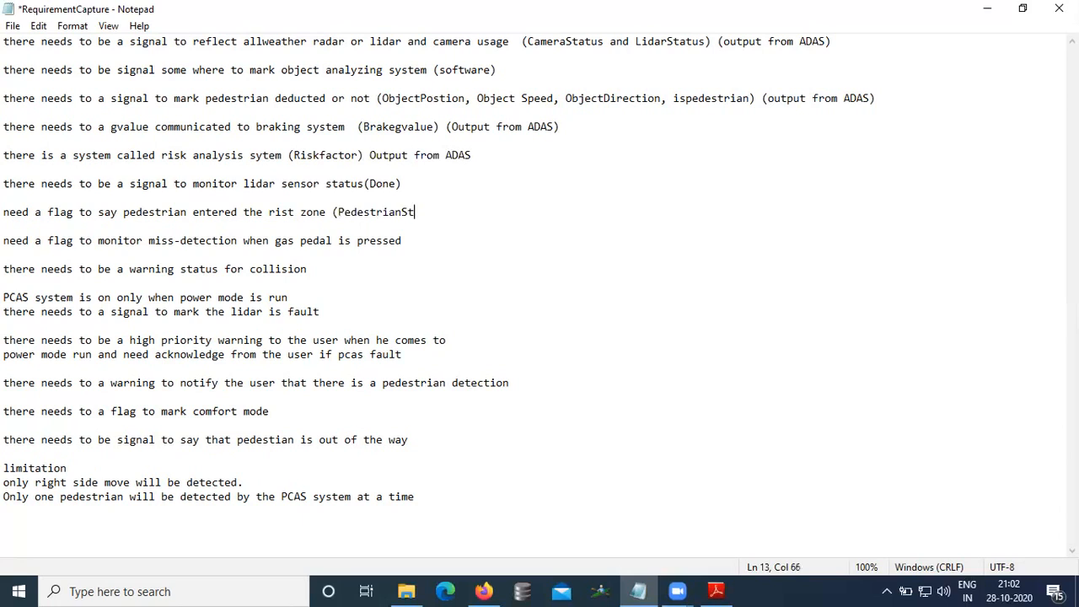
type("Zone")
type(")")
type("( ")
type("Ded")
key("BackSpace")
type("dec")
key("BackSpace")
key("BackSpace")
type("uction D")
key("BackSpace")
type("Status)")
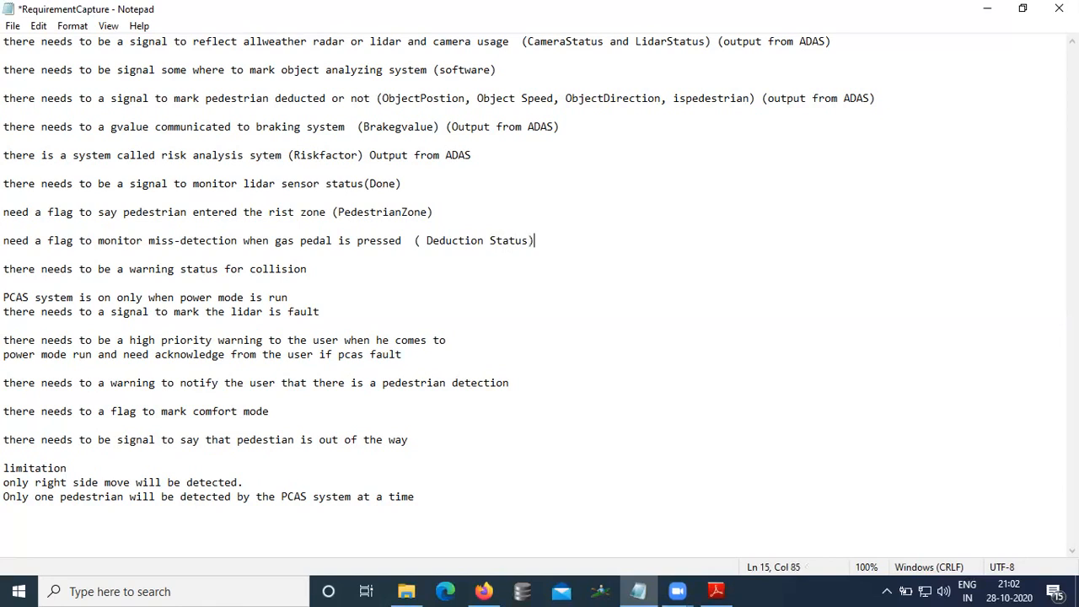
left_click(488, 242)
key("BackSpace")
Step: Append "(Output from ADAS)" to the miss-detection line
left_click(546, 239)
type("(Output from ADAS)")
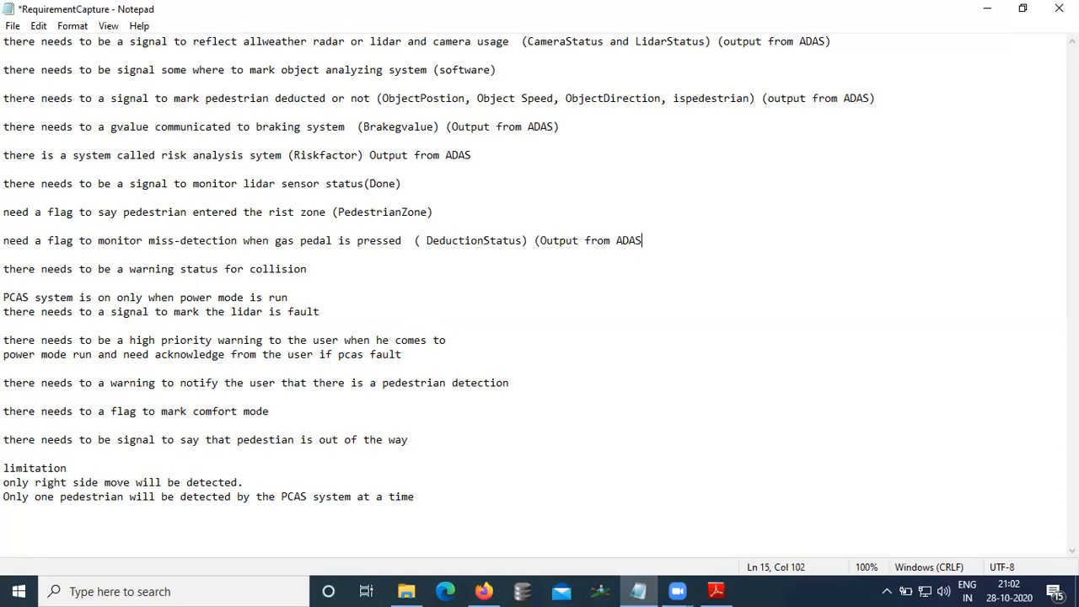
Step: Annotate the collision warning line with "(ADAS Warning Status,(output from ADAS)"
left_click(398, 270)
type("(")
type("A")
key("BackSpace")
type("ADAS Wan")
type("ning")
type("Status,")
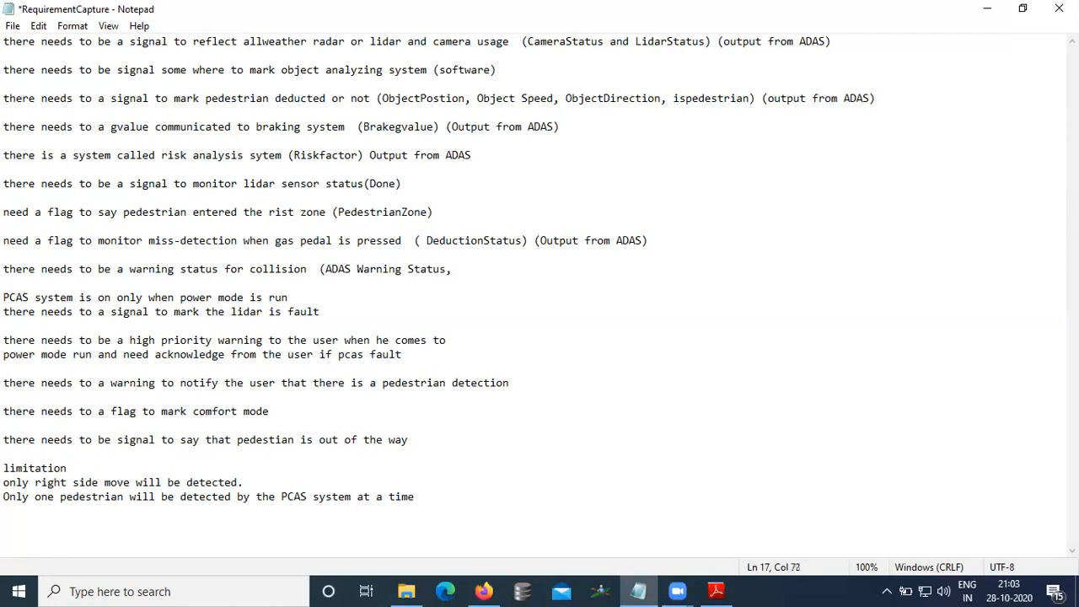
type("(outputfr")
key("BackSpace")
key("BackSpace")
type("form a")
key("BackSpace")
key("BackSpace")
key("BackSpace")
key("BackSpace")
key("BackSpace")
type("rom ADAS)")
Step: Annotate the power mode line with "(PowerMode) (input to ADAS)"
left_click(341, 310)
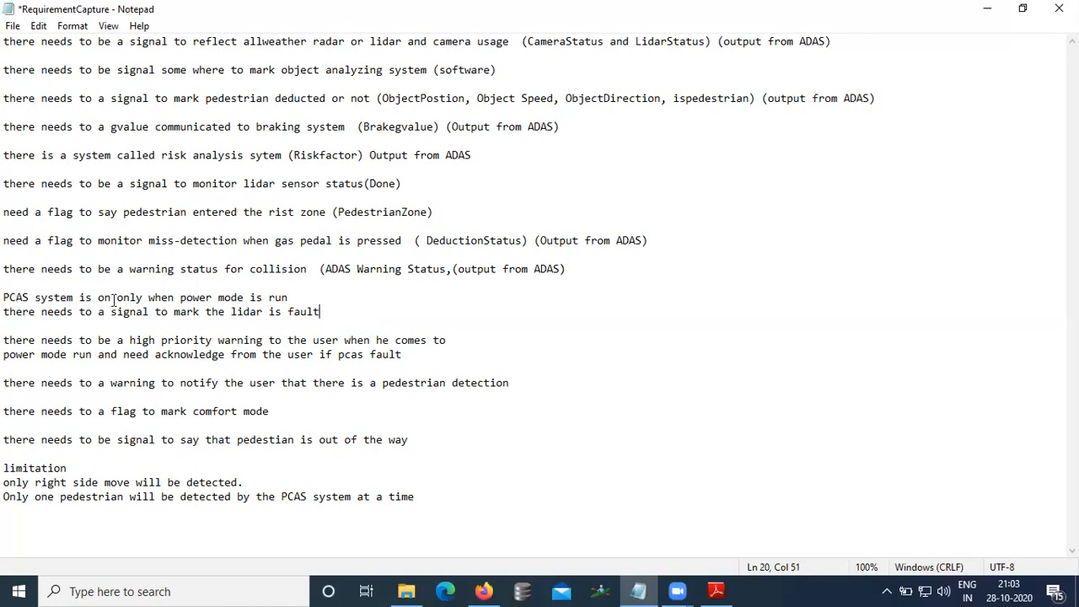
left_click(347, 292)
type("(PP")
key("BackSpace")
type("owerMode ) (")
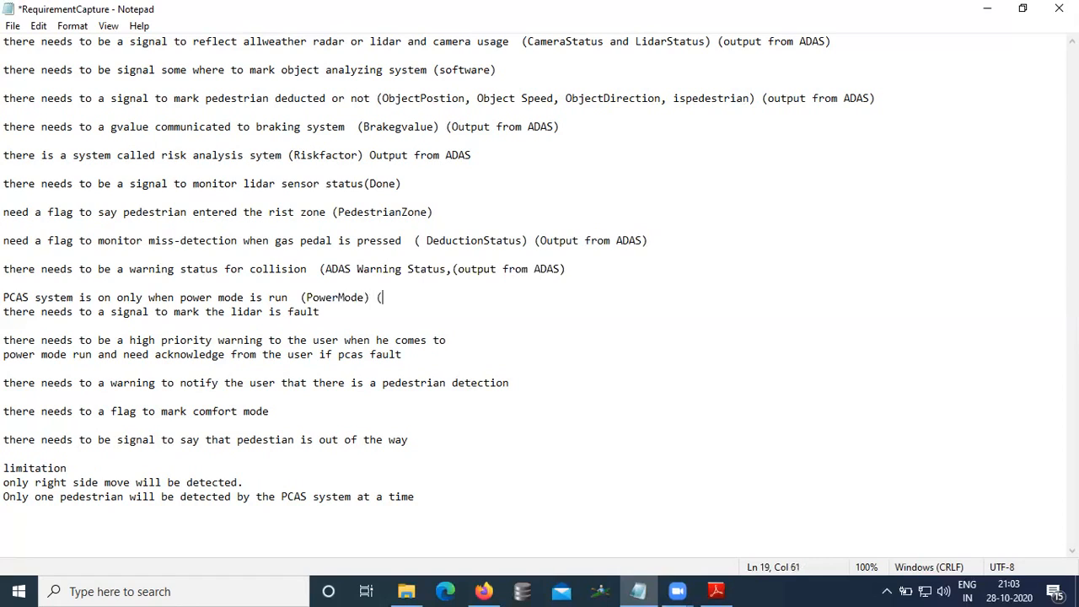
type("input to ADAS)")
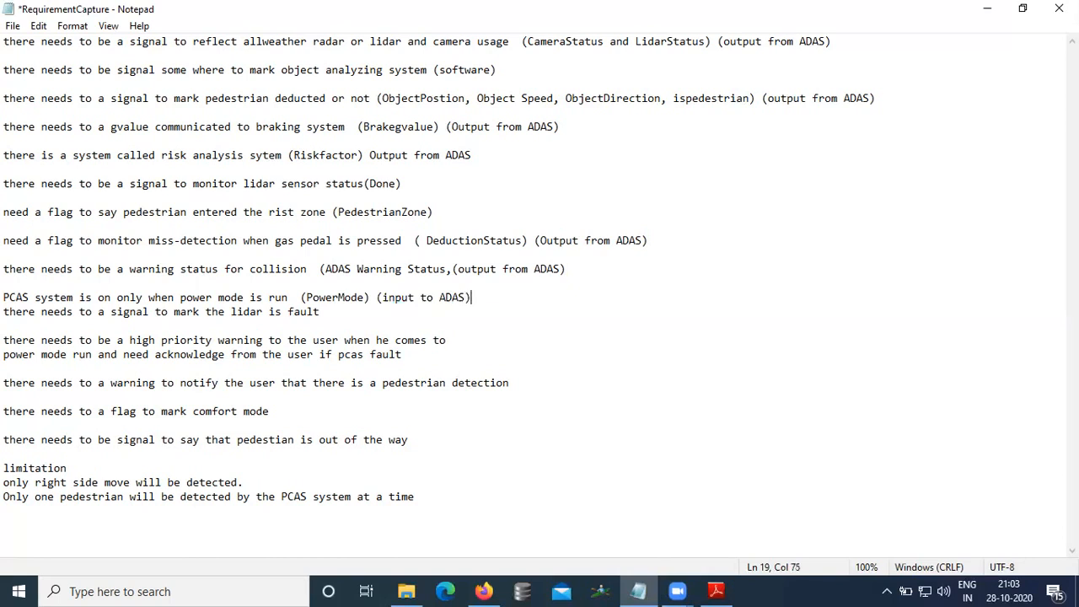
Step: Add "(going to maintain a value table" to the lidar fault line
left_click(184, 313)
left_click(344, 316)
type("(going to maintain a value table")
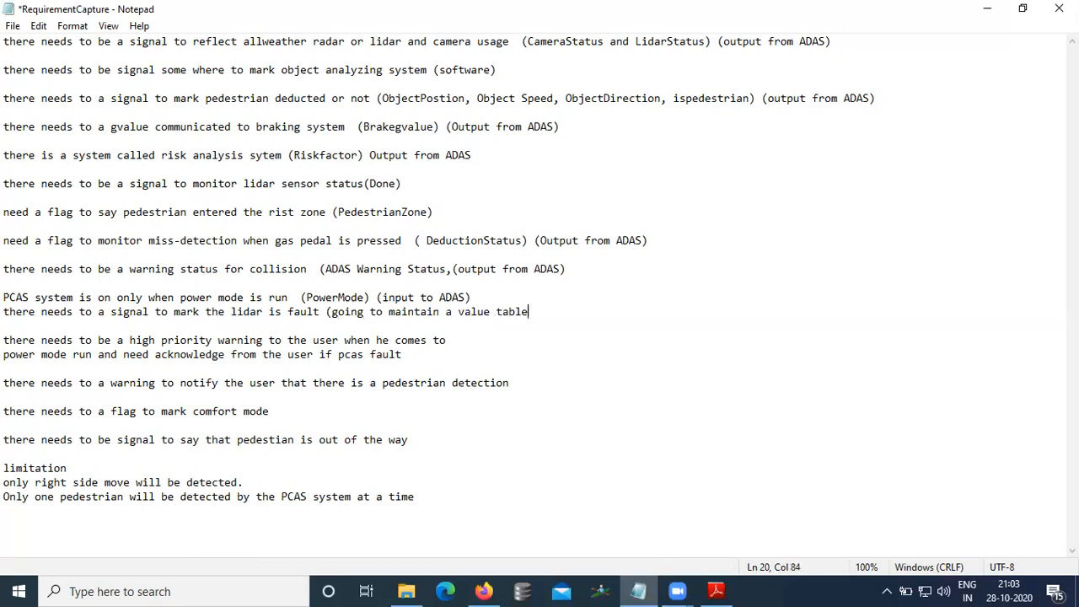
Step: Append the value list "(1 Low warning, 2- Medium, 3-High,4-Fault)" to the collision warning status line
left_click(32, 340)
left_click(155, 340)
left_click(315, 341)
left_click(482, 340)
left_click(16, 355)
left_click(93, 355)
left_click(586, 268)
type("(1")
type(" Loa")
type(" warning, ")
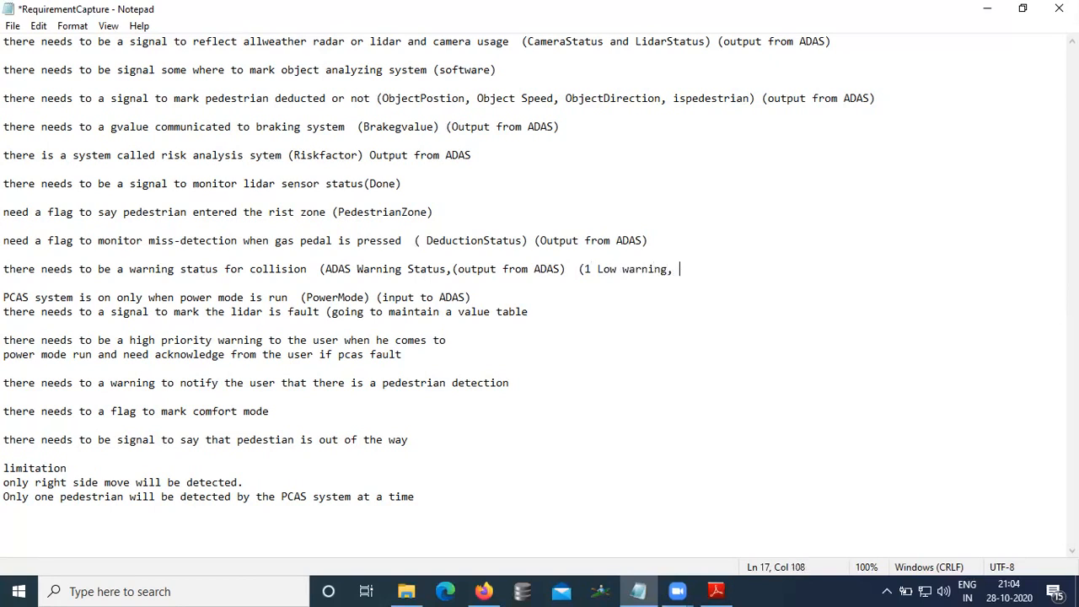
type("2, Med")
key("BackSpace")
type("dium, 3")
key("BackSpace")
left_click(692, 269)
key("BackSpace")
type("--High,")
key("BackSpace")
type("4-Fau")
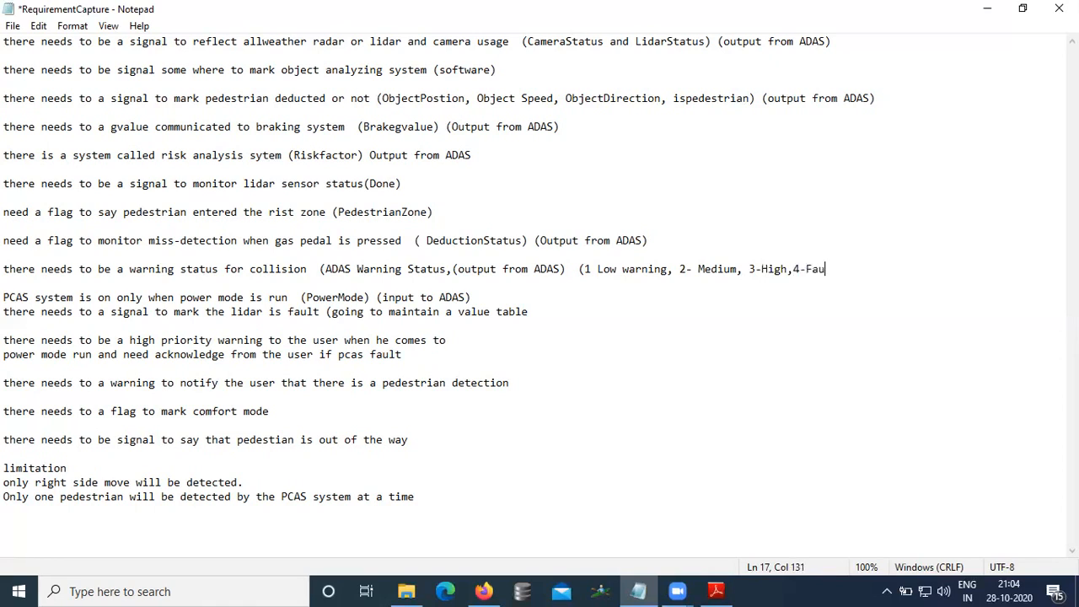
type("lt)")
left_click(194, 300)
left_click(311, 340)
left_click(61, 355)
left_click(15, 384)
left_click(80, 384)
left_click(249, 383)
left_click(346, 383)
left_click(544, 379)
type("(")
left_click(578, 98)
left_click(562, 385)
Step: In the SRS PDF, search for "comfort mode" and select the acceleration/deceleration limit values in that passage
left_click(715, 591)
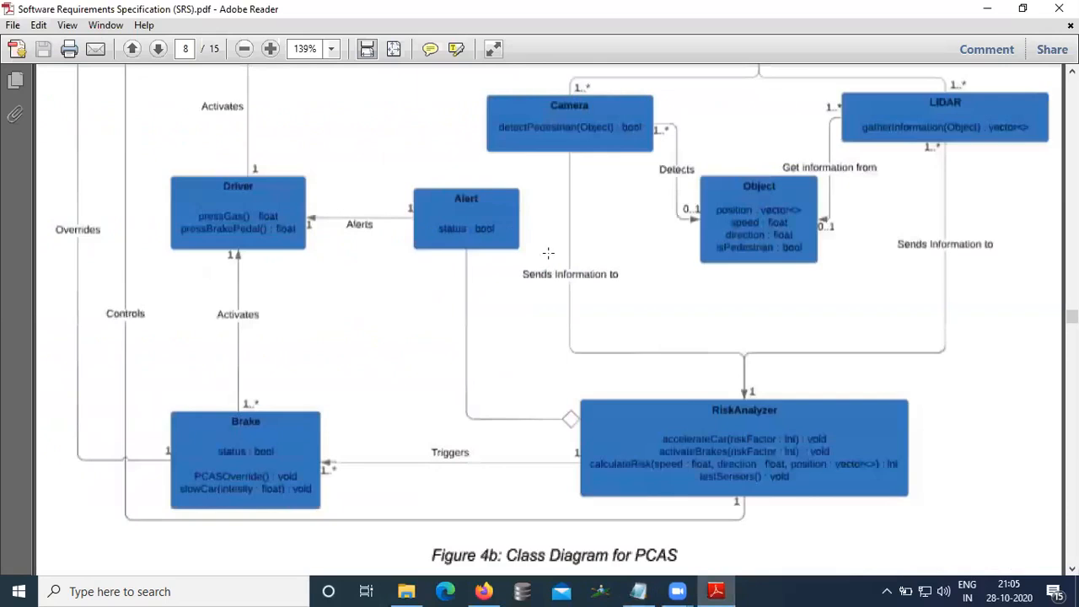
scroll(547, 252, "up", 3)
key("Home")
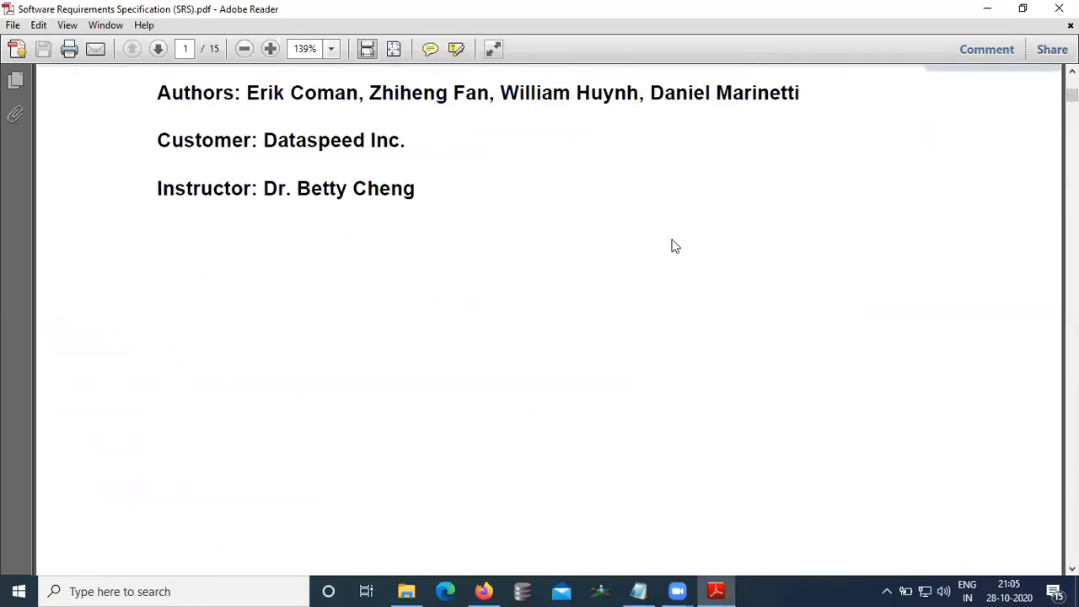
key("ctrl+f")
type("comfor")
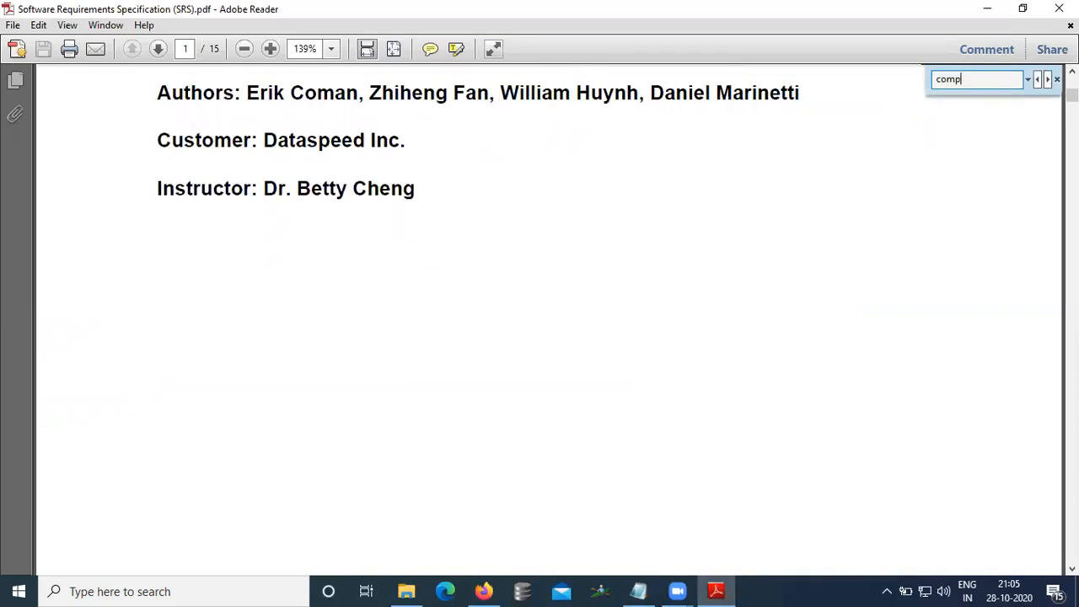
type("t mode")
key("Return")
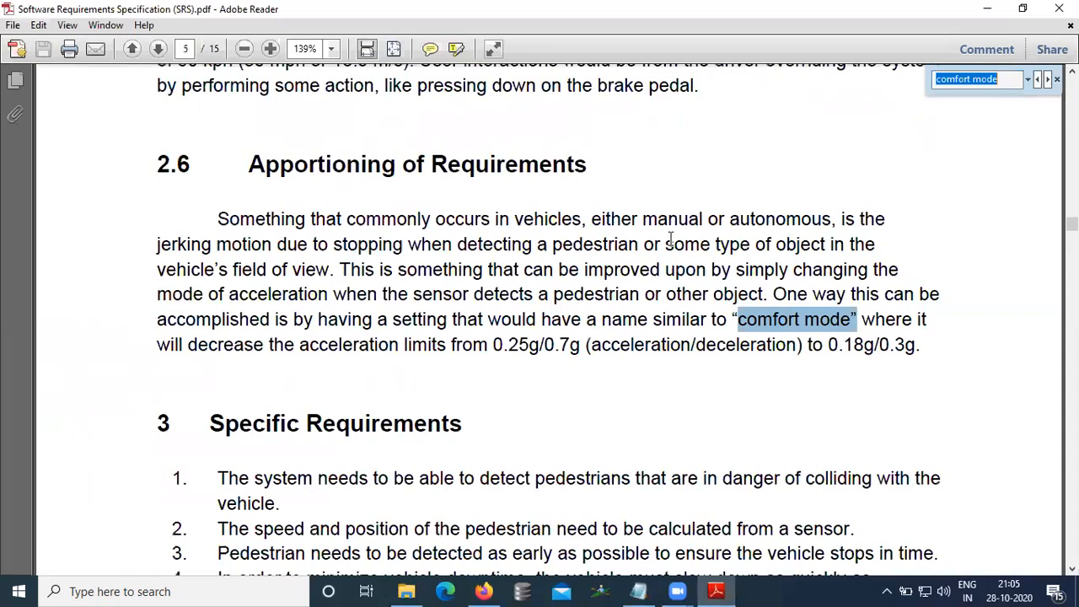
left_click_drag(342, 269, 479, 346)
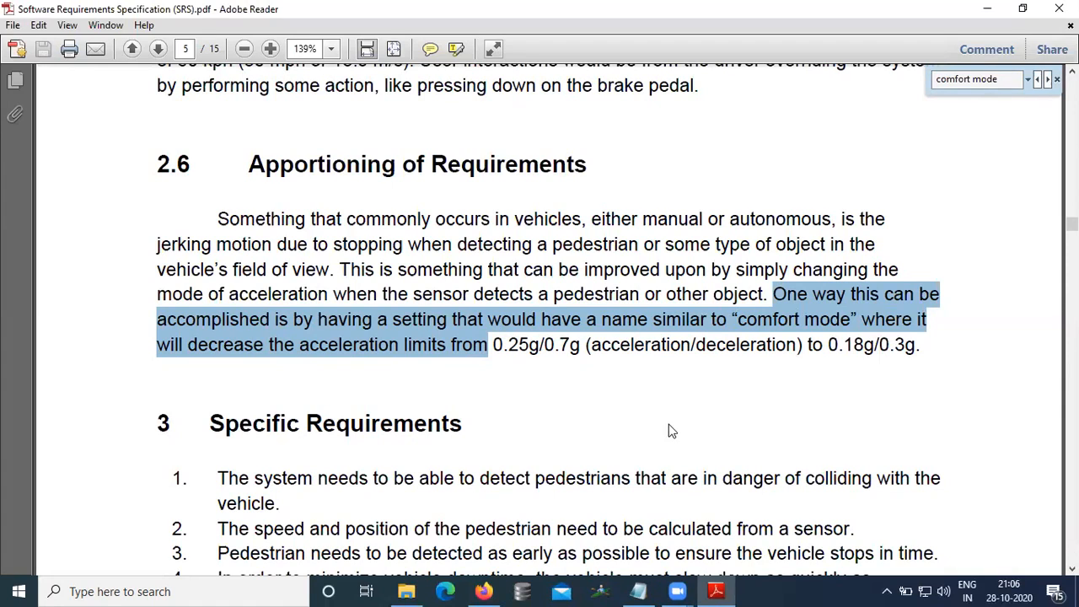
left_click_drag(841, 349, 907, 346)
left_click_drag(299, 349, 580, 349)
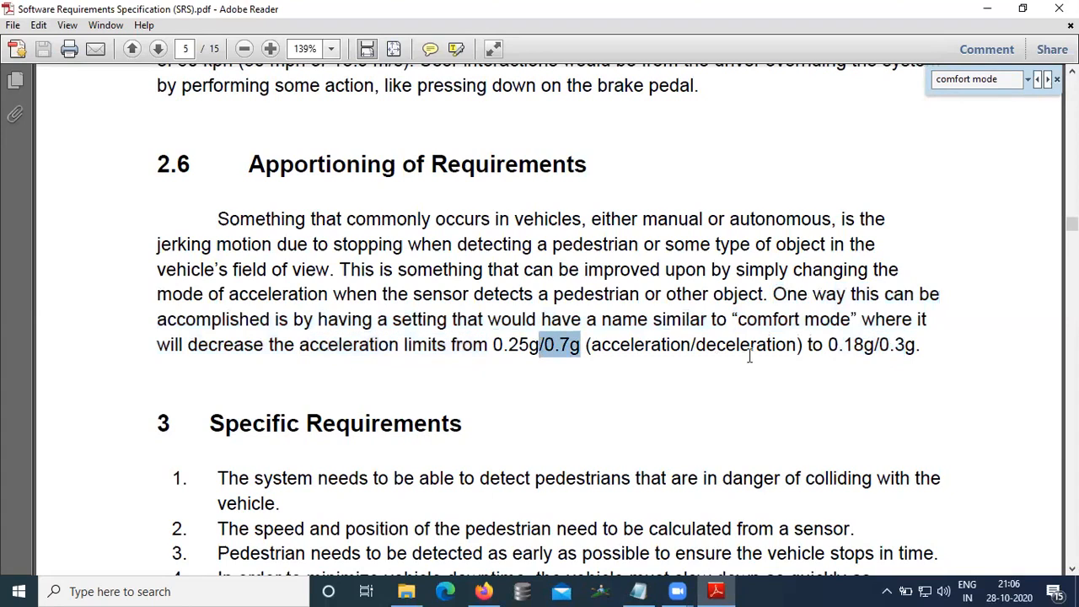
left_click_drag(828, 346, 921, 346)
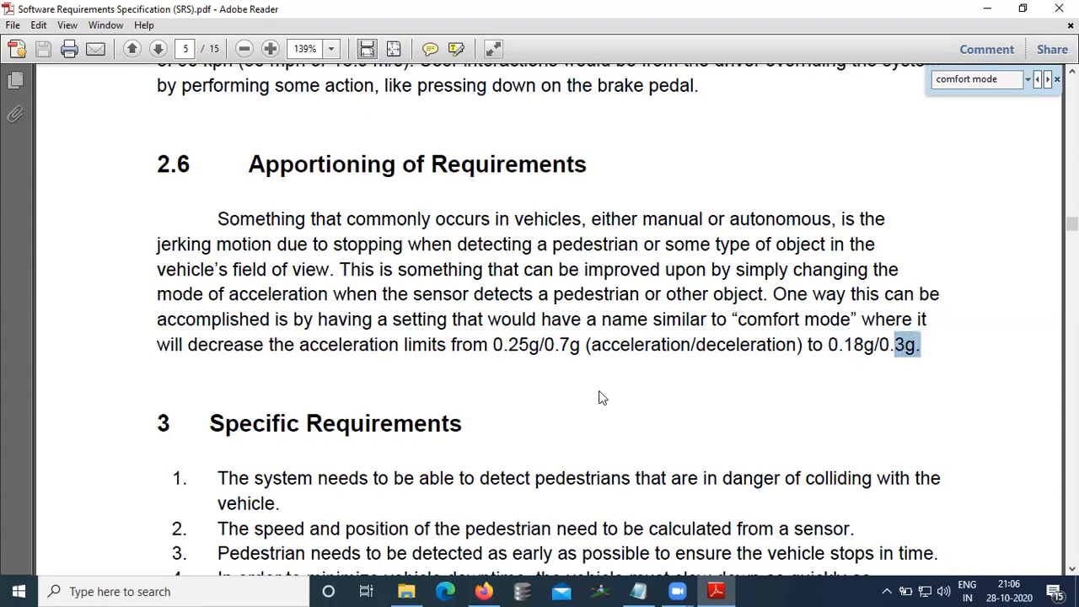
Step: Append "( to be sent to ADAS and HMI Setting)" to the comfort mode flag line
left_click(639, 591)
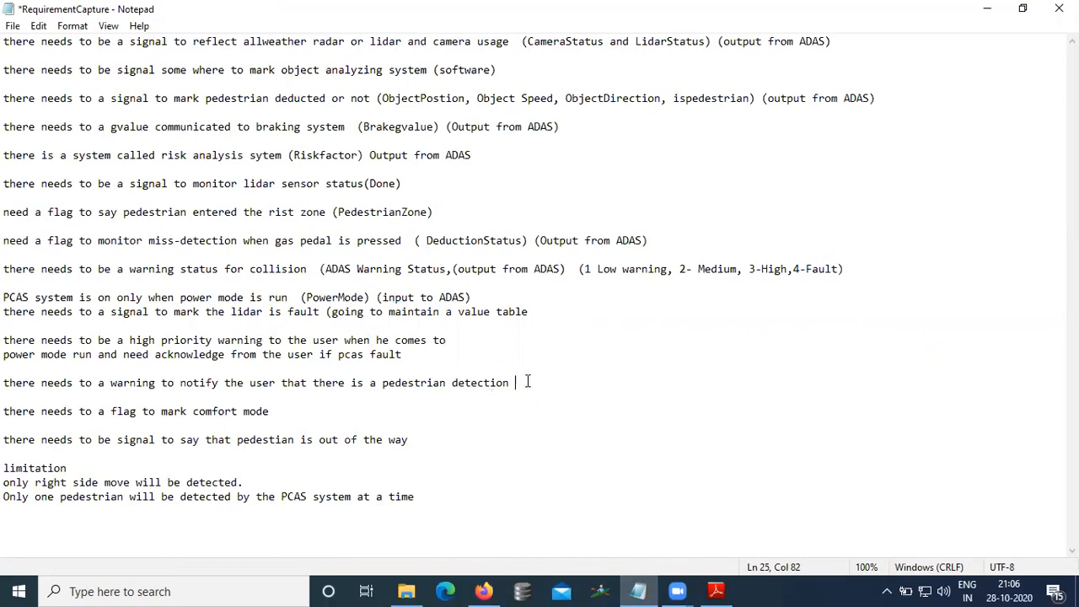
left_click(320, 411)
type("( on")
key("BackSpace")
key("BackSpace")
type("needs")
key("BackSpace")
type("to se")
key("BackSpace")
key("BackSpace")
key("BackSpace")
key("BackSpace")
key("BackSpace")
key("BackSpace")
key("BackSpace")
key("BackSpace")
key("BackSpace")
key("BackSpace")
type("to be send")
key("BackSpace")
type("t to AD")
type("AS and Se")
type("tting")
type("s")
key("BackSpace")
key("BackSpace")
key("BackSpace")
key("BackSpace")
key("BackSpace")
key("BackSpace")
key("BackSpace")
key("BackSpace")
type("HMI Setting")
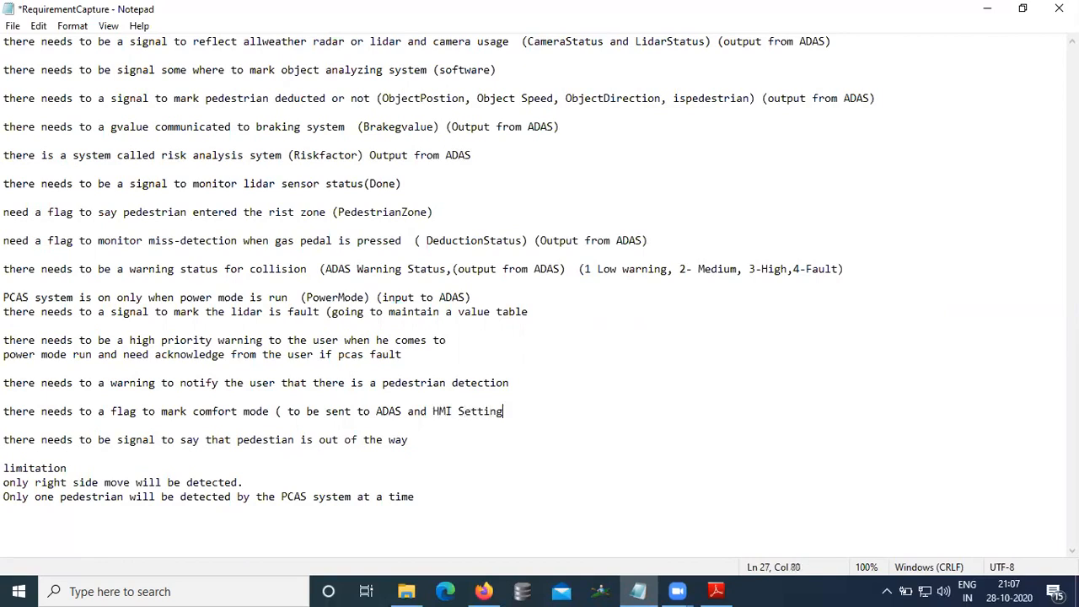
type(")")
Step: Append "(1 Rist, 2-outoftheway" after PedestrianZone on the risk zone flag line
left_click(430, 441)
left_click(457, 216)
type("(0")
key("BackSpace")
type("0 Outpu")
key("BackSpace")
key("BackSpace")
key("BackSpace")
key("BackSpace")
key("BackSpace")
key("BackSpace")
key("BackSpace")
type("1 ")
type("Rist, ")
type("2, Out")
key("BackSpace")
key("BackSpace")
key("BackSpace")
key("BackSpace")
key("BackSpace")
type("-outp")
key("BackSpace")
type("of")
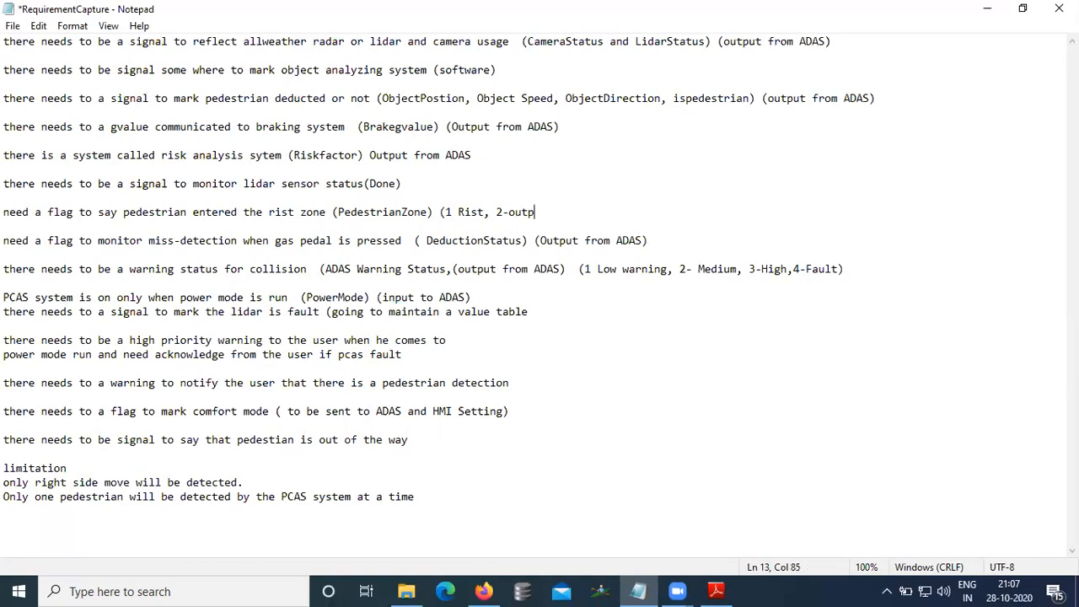
type("theway")
Step: Insert "0-Normal," at the start of the PedestrianZone value list and correct "Rist" to "Risk"
key("Down")
key("Down")
key("Down")
left_click(455, 211)
type("-")
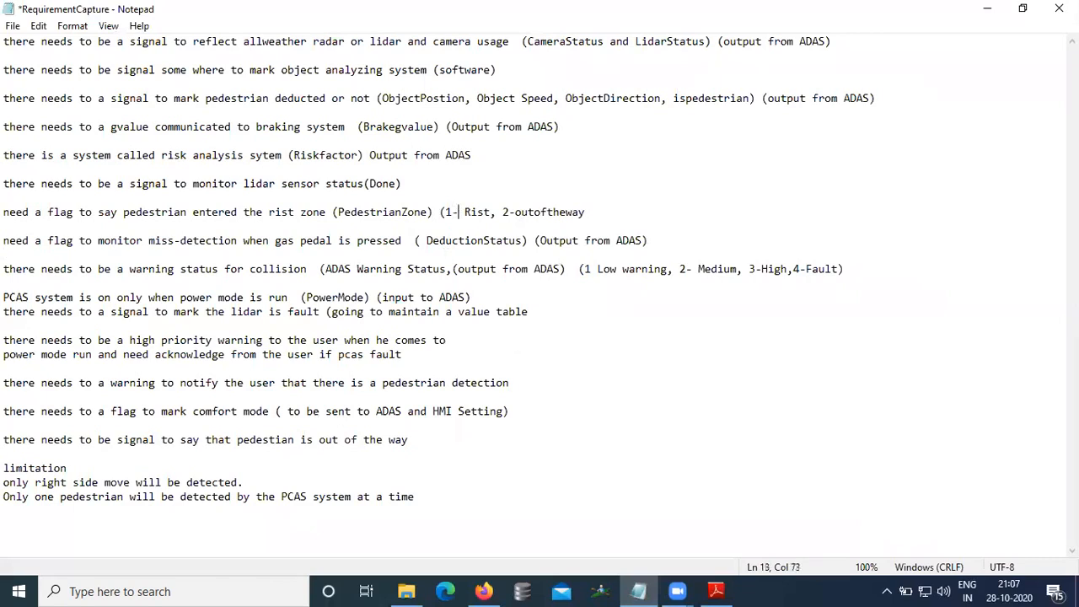
left_click(449, 211)
type("0-")
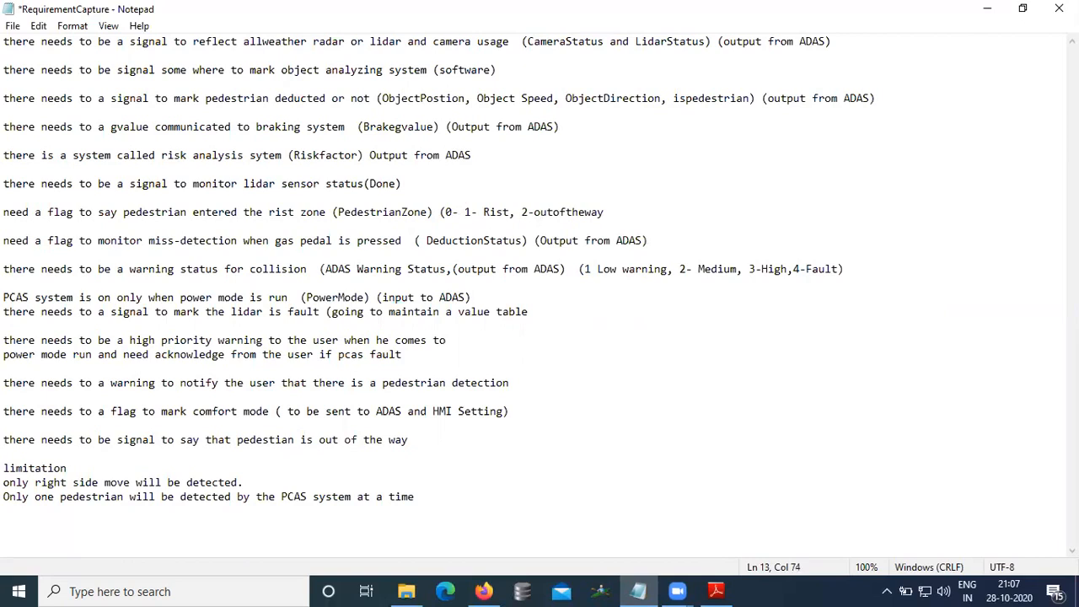
key("Left")
left_click(508, 212)
key("BackSpace")
type("k")
key("BackSpace")
type("k")
left_click(457, 213)
type("No")
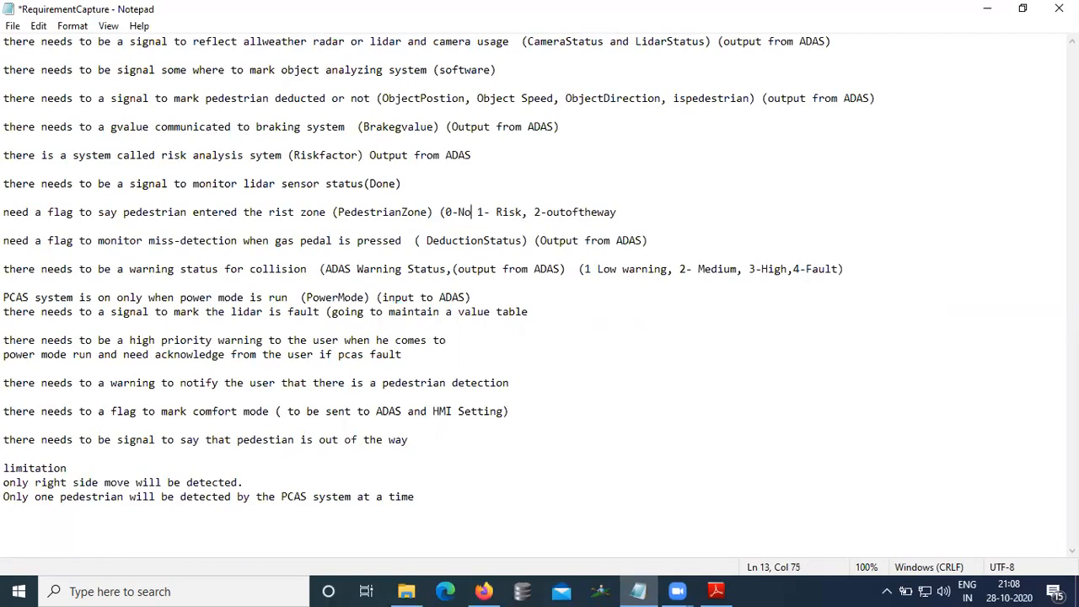
key("BackSpace")
type("ormal")
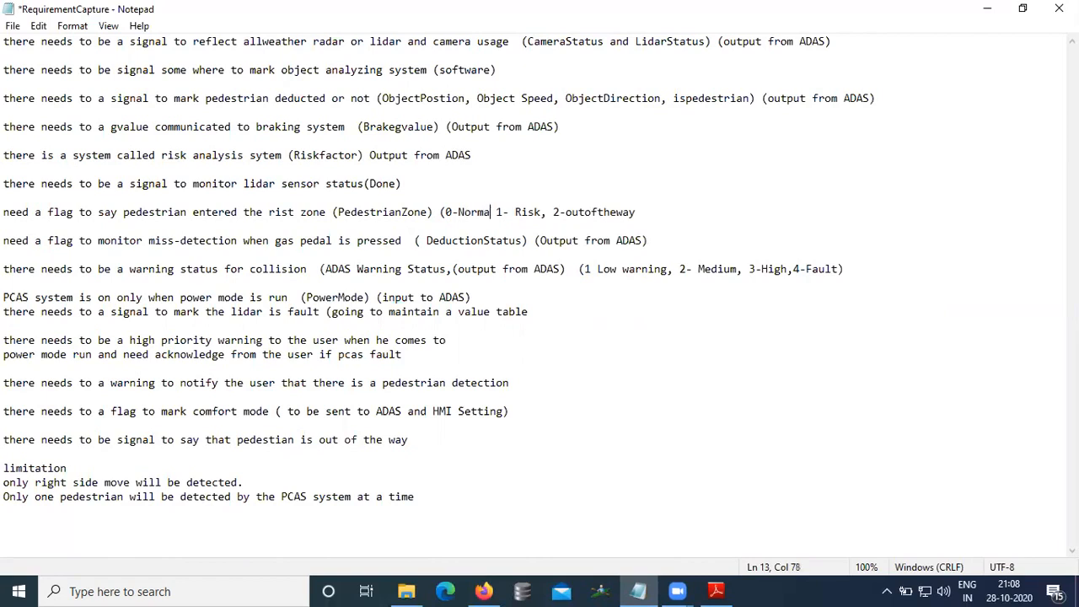
type(",")
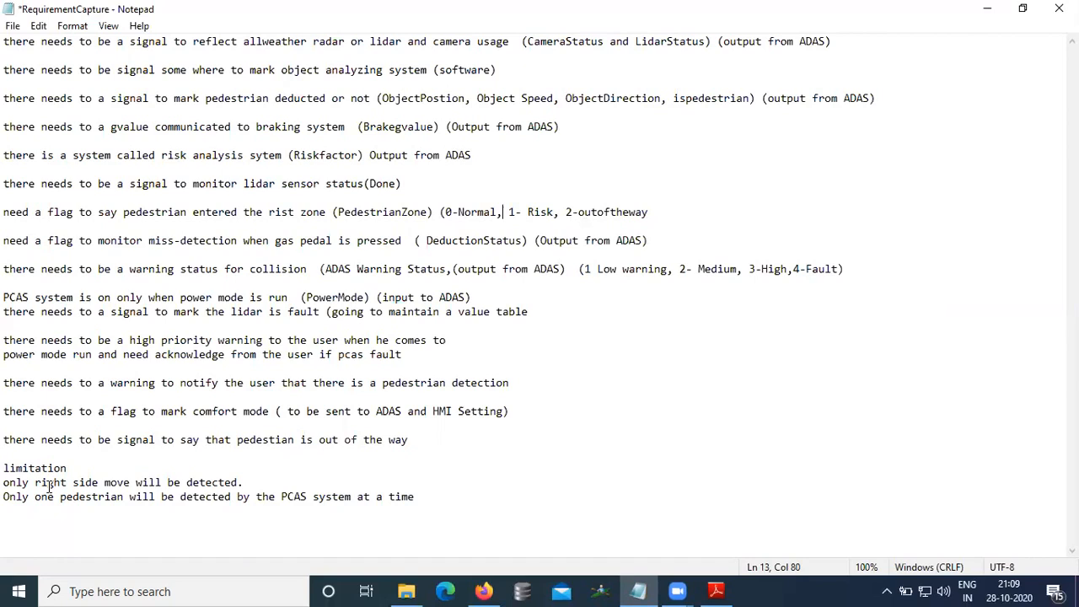
Step: Save the requirement notes file
left_click(14, 26)
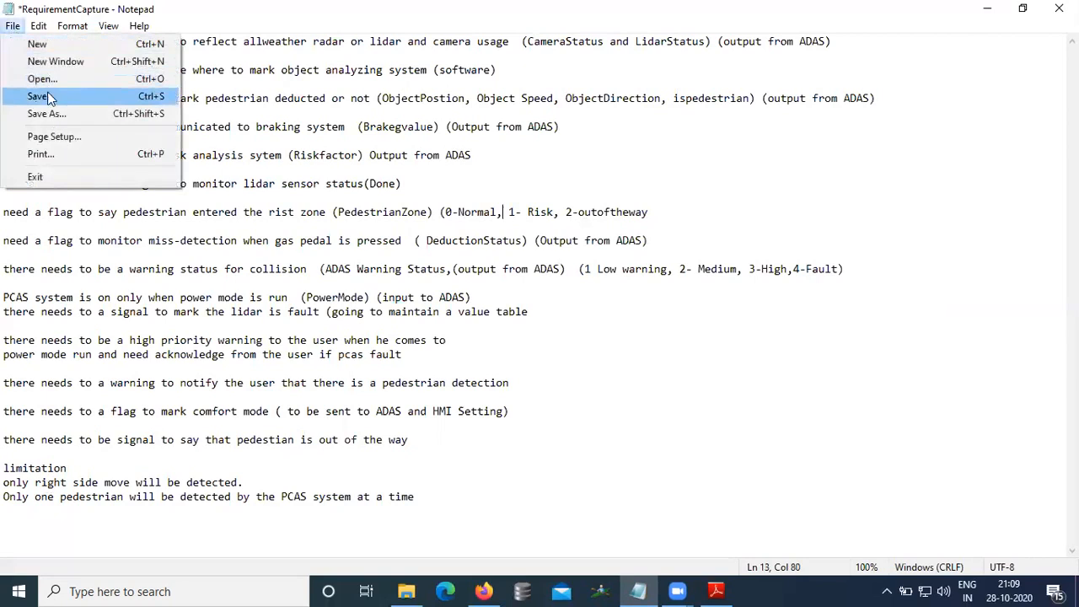
left_click(47, 97)
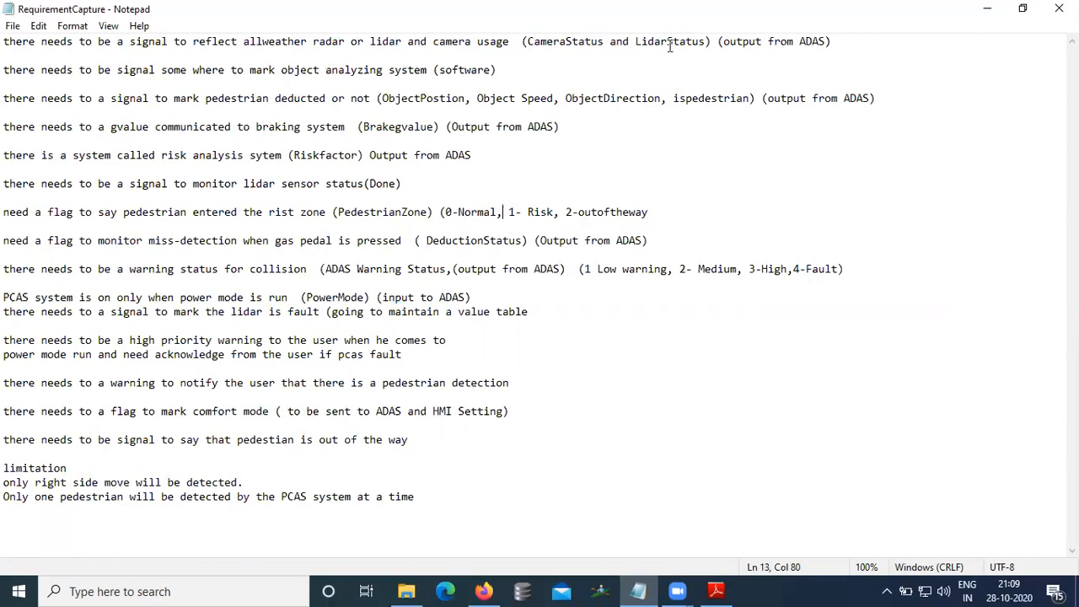
Step: Add a new line "0-OFF,1-ON,3-fault" below the CameraStatus and LidarStatus line
left_click(873, 45)
key("Return")
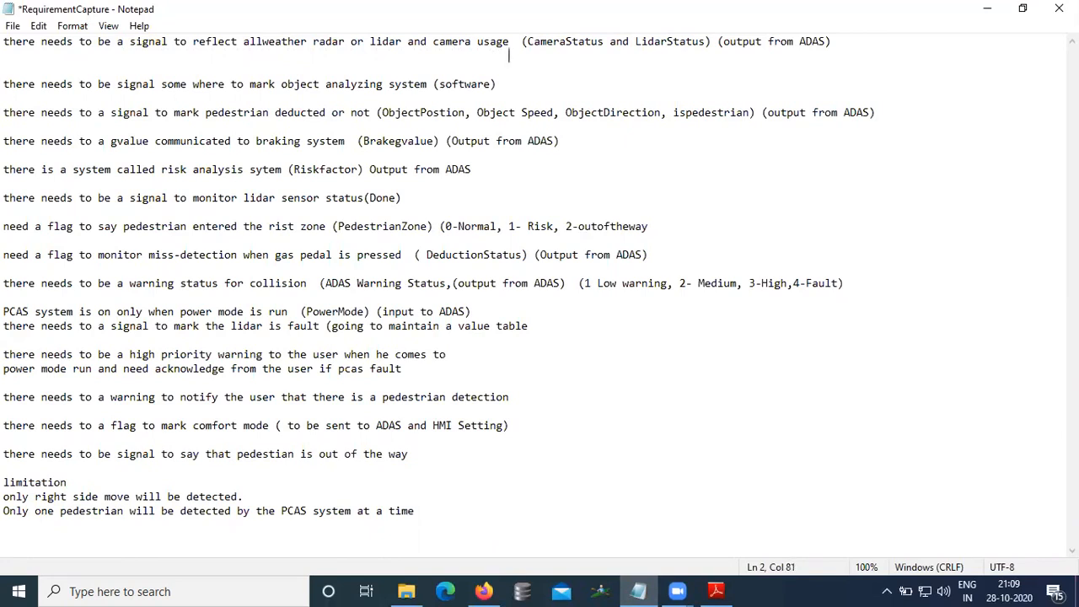
type("0-OFF,1-ON,3Fa")
key("BackSpace")
key("BackSpace")
type("-fa")
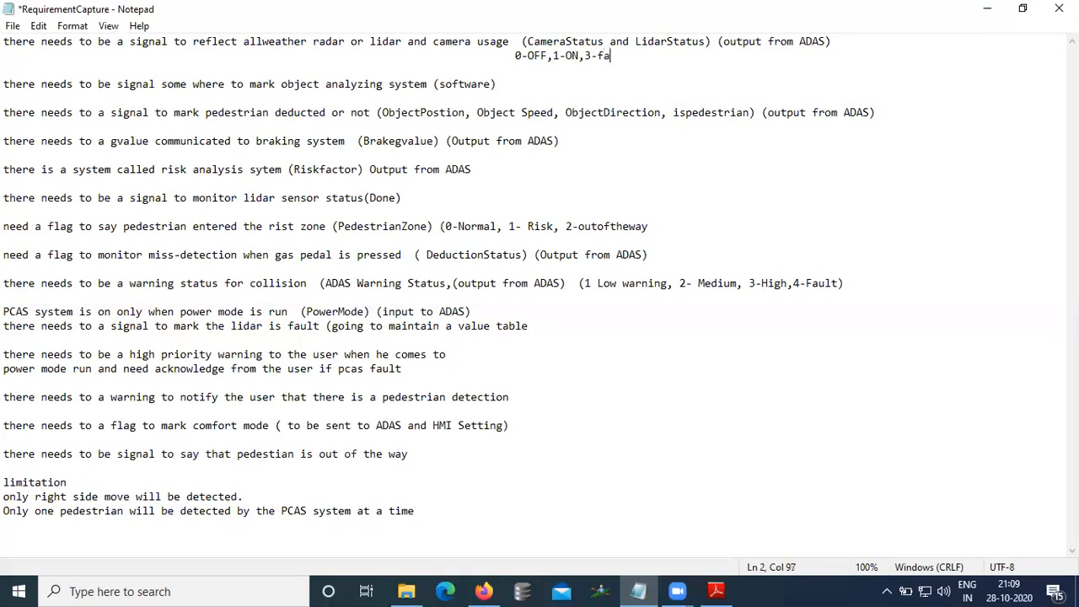
type("ult")
Step: Add a new line "0-NO,1-YES" below the pedestrian detection signal line
left_click(717, 128)
left_click(897, 114)
key("Return")
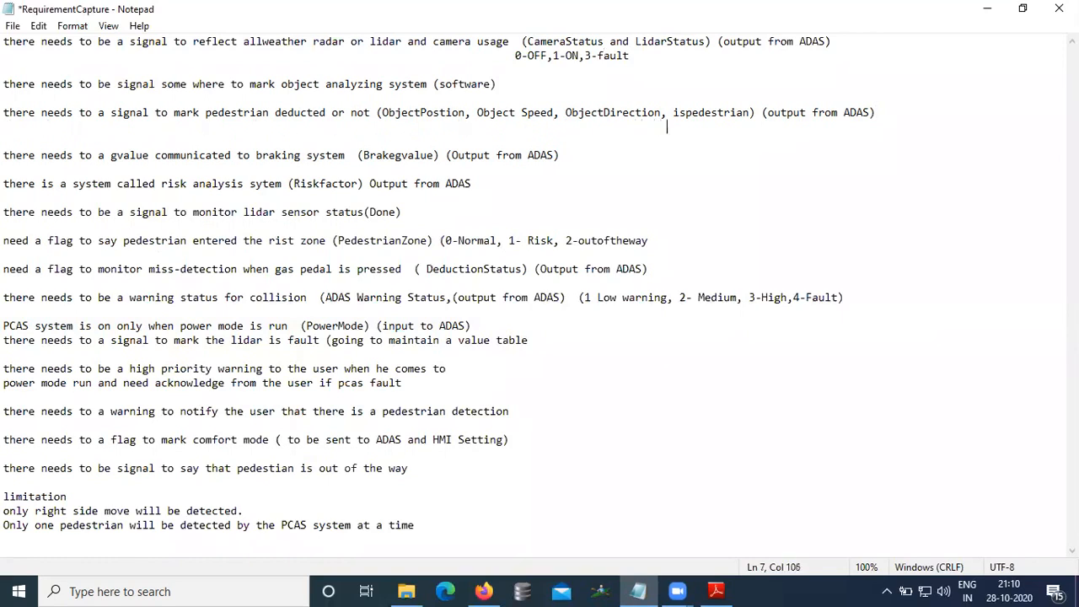
type("0-NO")
type(" -")
key("BackSpace")
key("BackSpace")
key("BackSpace")
type(",1 -YES")
Step: Switch to the browser and search Google for "google map coordinates"
left_click(615, 129)
left_click(511, 128)
left_click(434, 136)
left_click(440, 125)
left_click(483, 590)
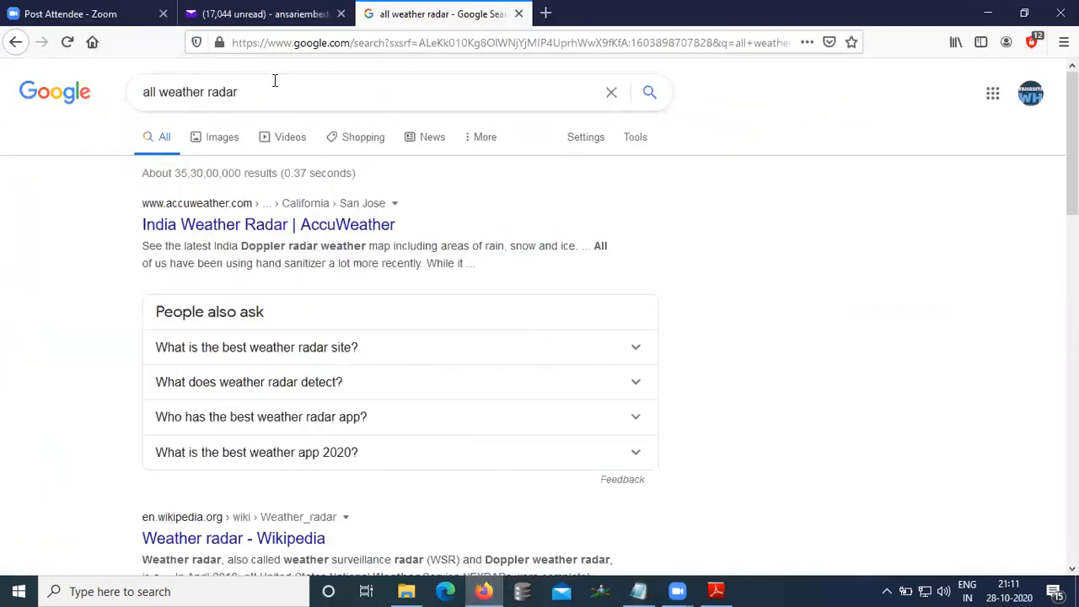
left_click_drag(274, 80, 5, 87)
type("googel")
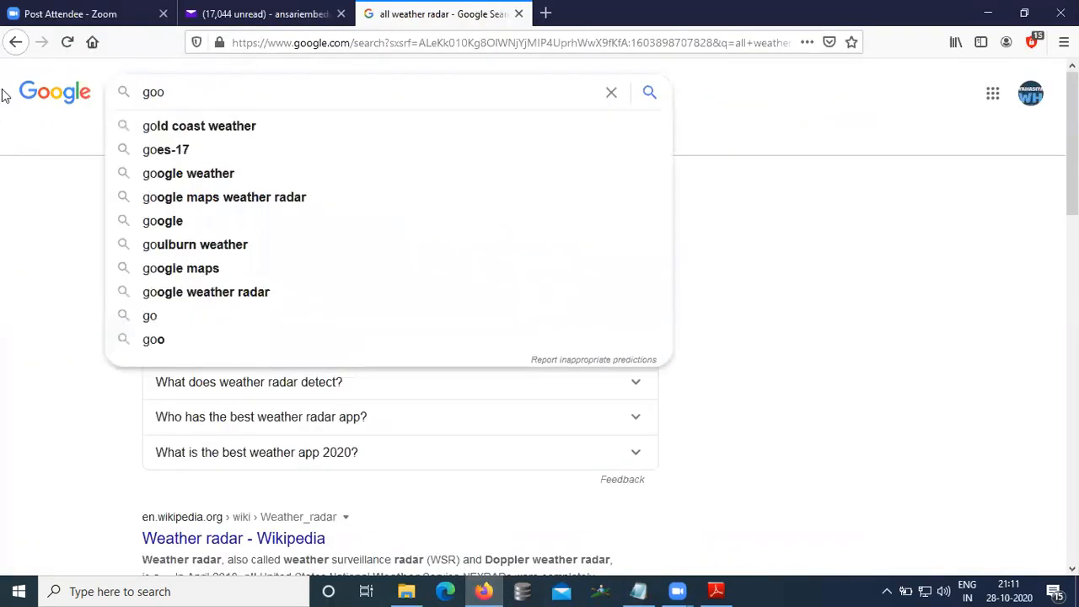
key("BackSpace")
type("e qua")
key("BackSpace")
key("BackSpace")
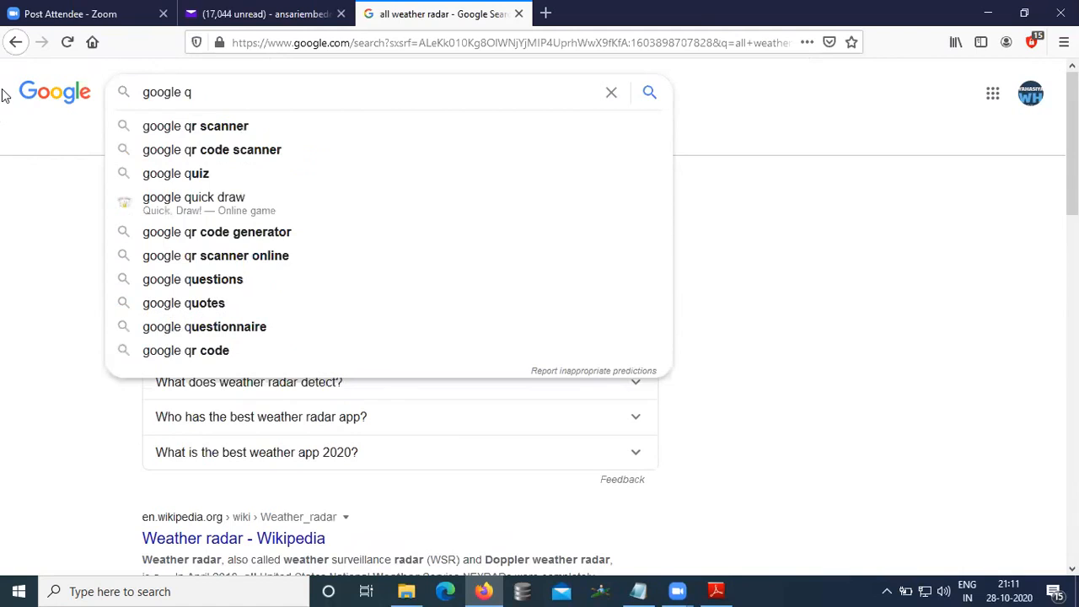
type("uar")
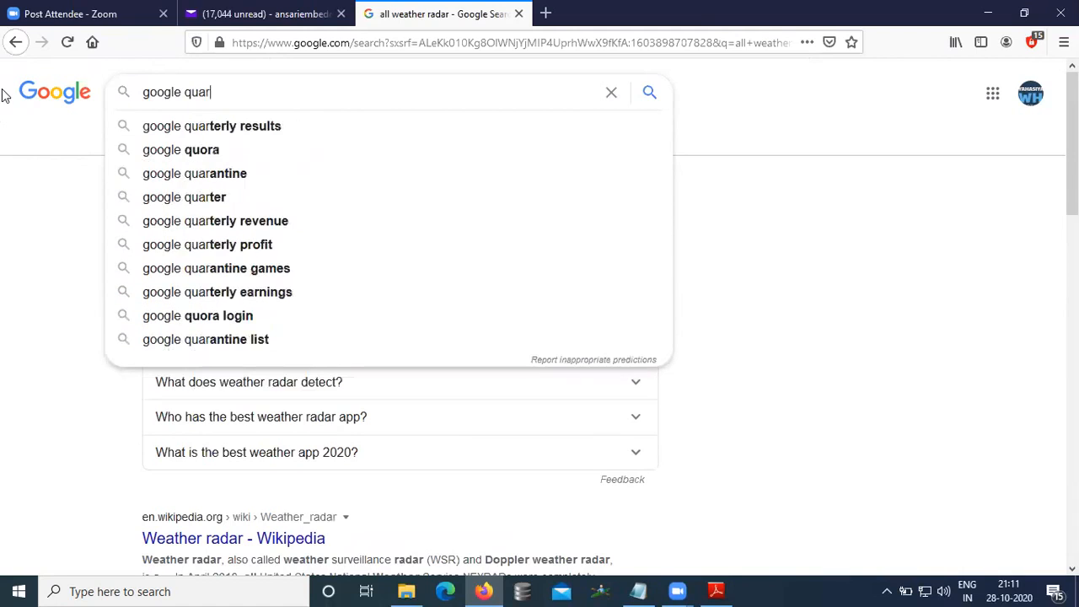
type("dina")
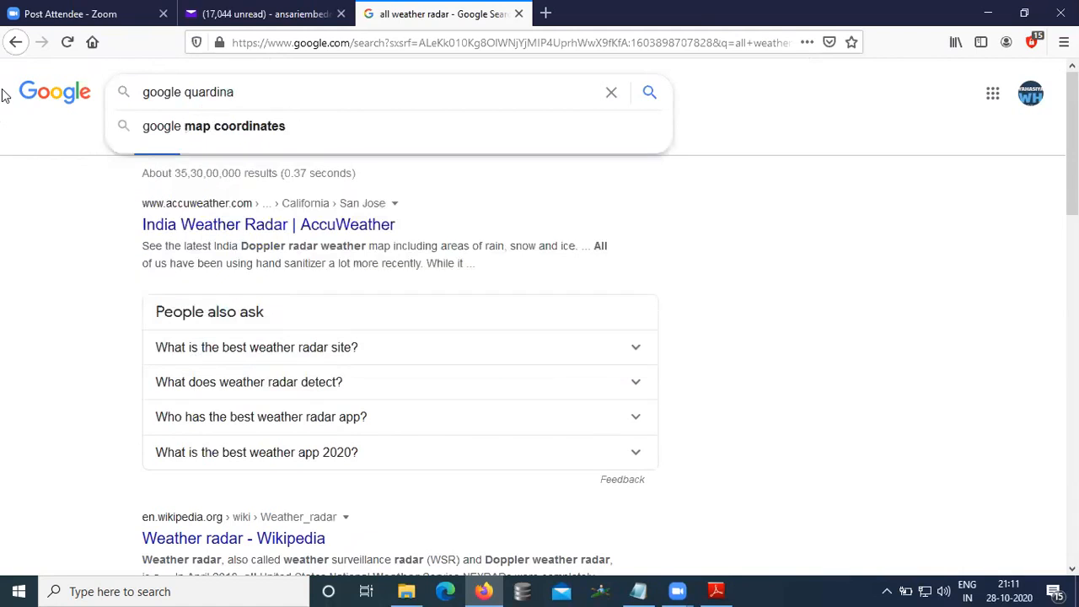
left_click(224, 135)
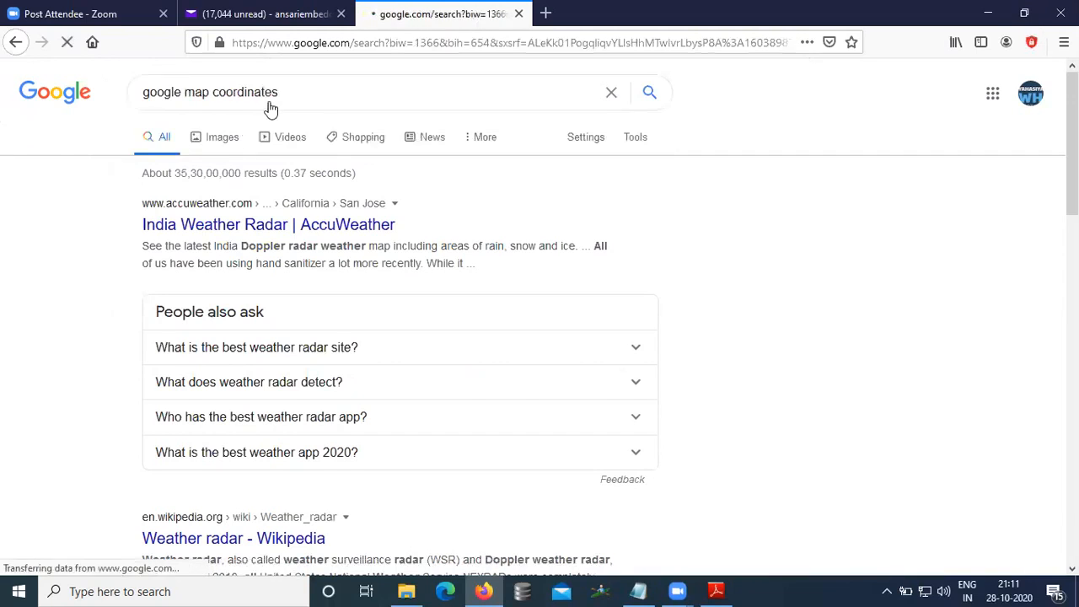
left_click(299, 91)
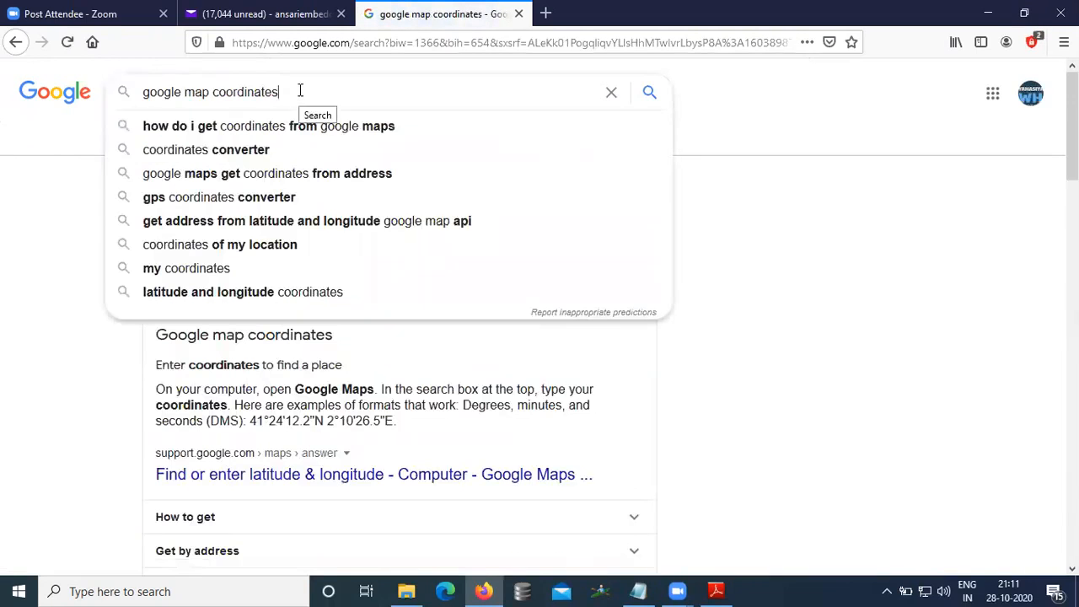